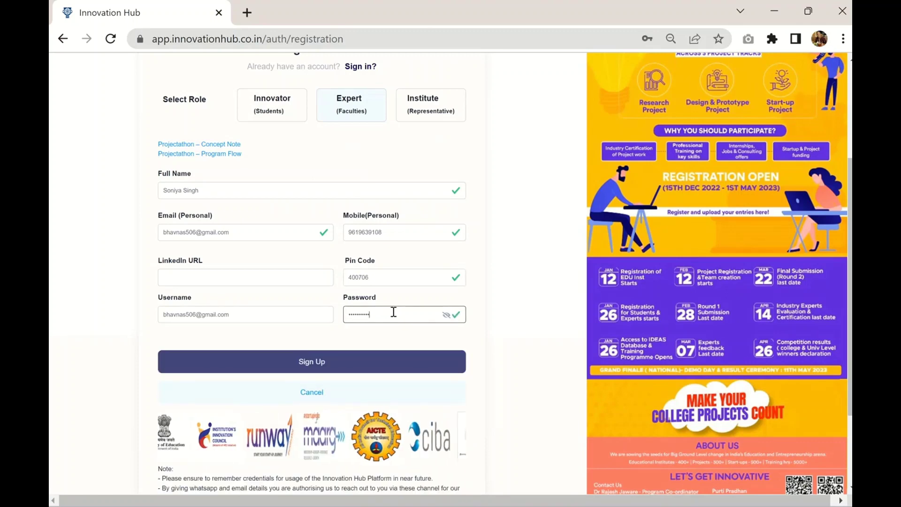
# Step: Submit the completed Expert registration with name, e-mail, mobile, PIN code, username and password
pyautogui.click(385, 353)
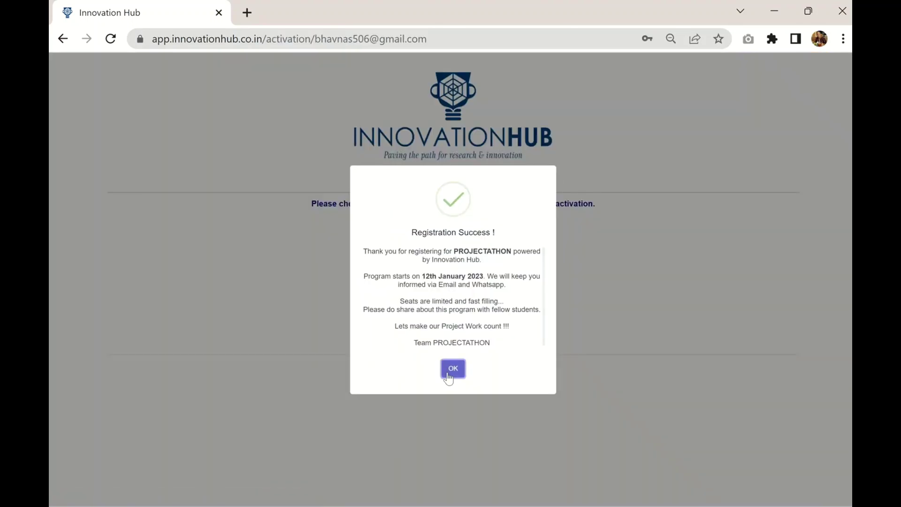
# Step: Dismiss Registration Success, refresh the status until email verification reads success, then go to Login
pyautogui.click(448, 370)
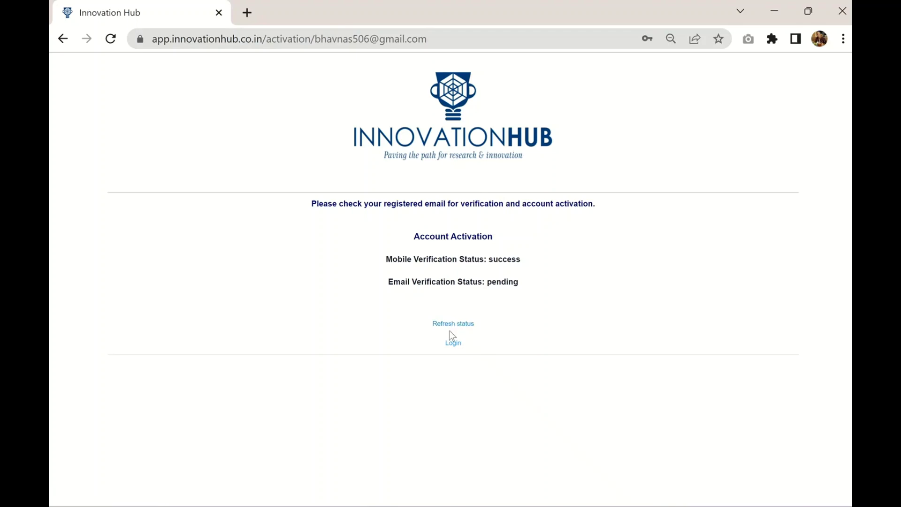
pyautogui.click(450, 324)
pyautogui.click(450, 324)
pyautogui.click(450, 325)
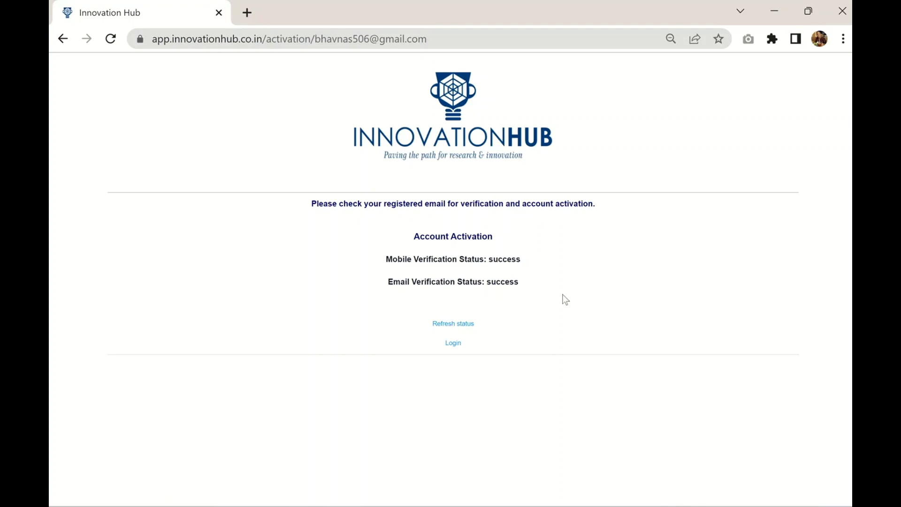
pyautogui.click(455, 345)
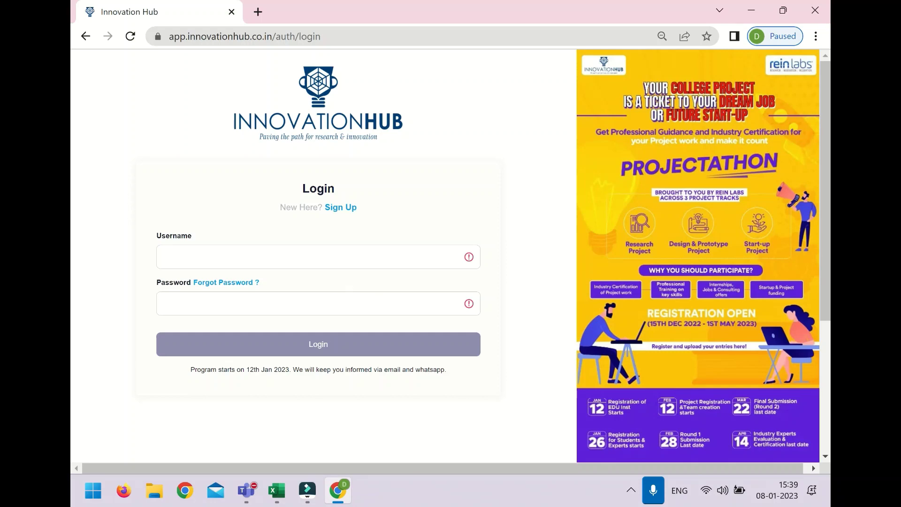
# Step: Log in with the expert account's username and password, dismissing the browser's save-password prompt
pyautogui.click(375, 258)
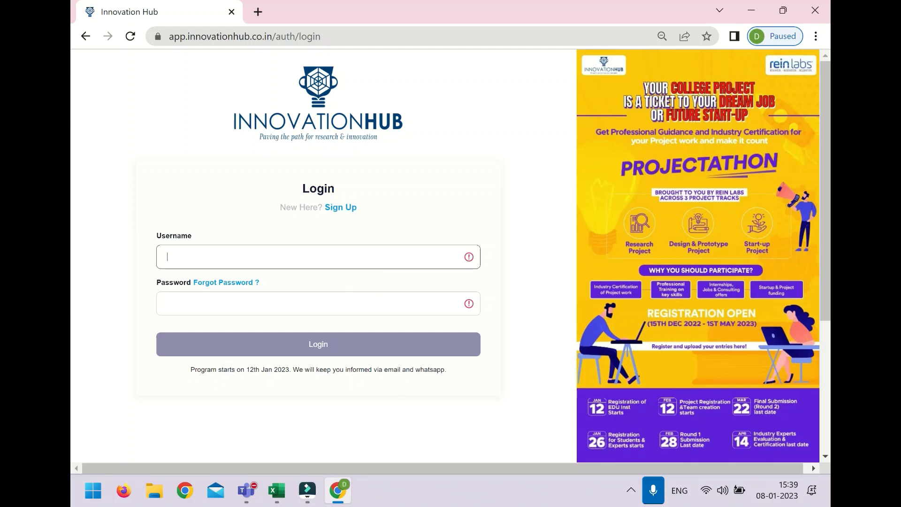
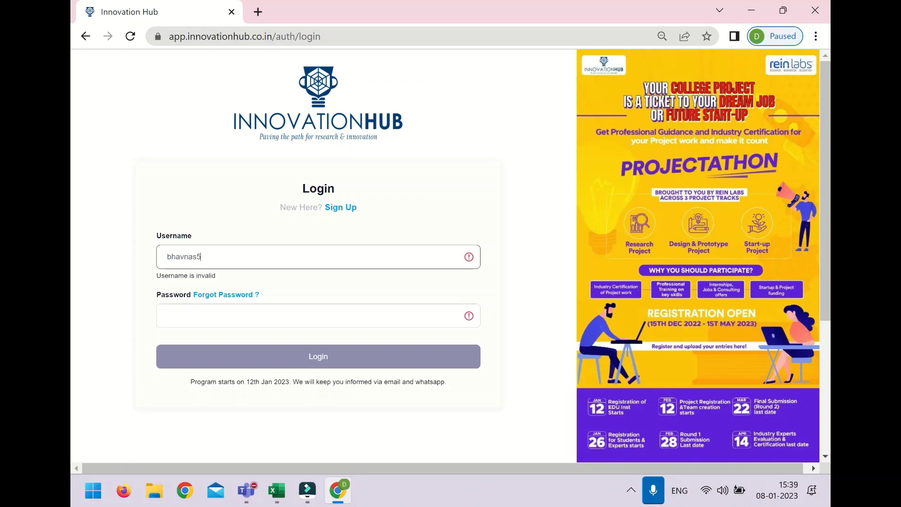
pyautogui.press('Tab')
pyautogui.press('Tab')
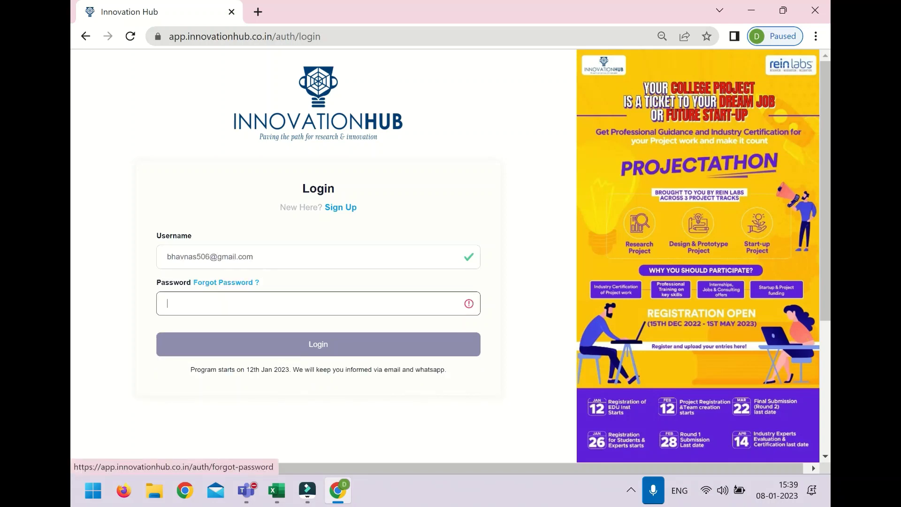
pyautogui.write('***')
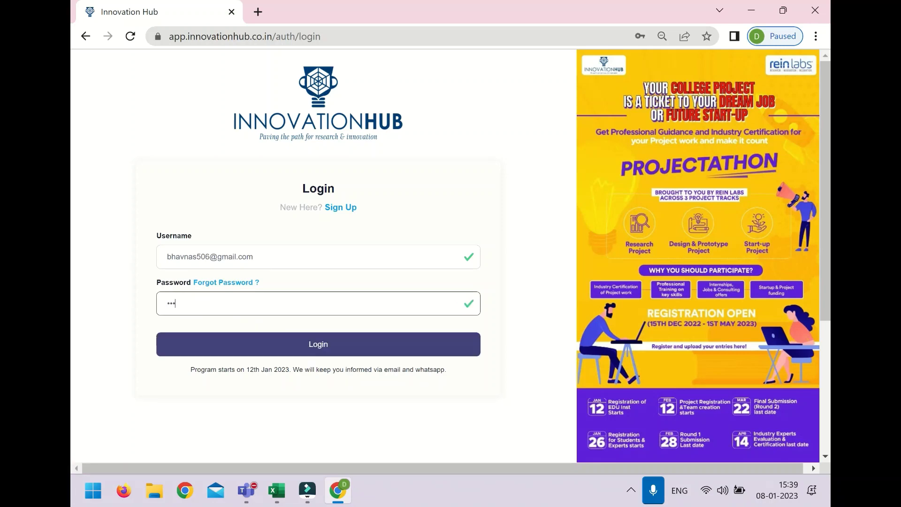
pyautogui.write('*******')
pyautogui.click(390, 344)
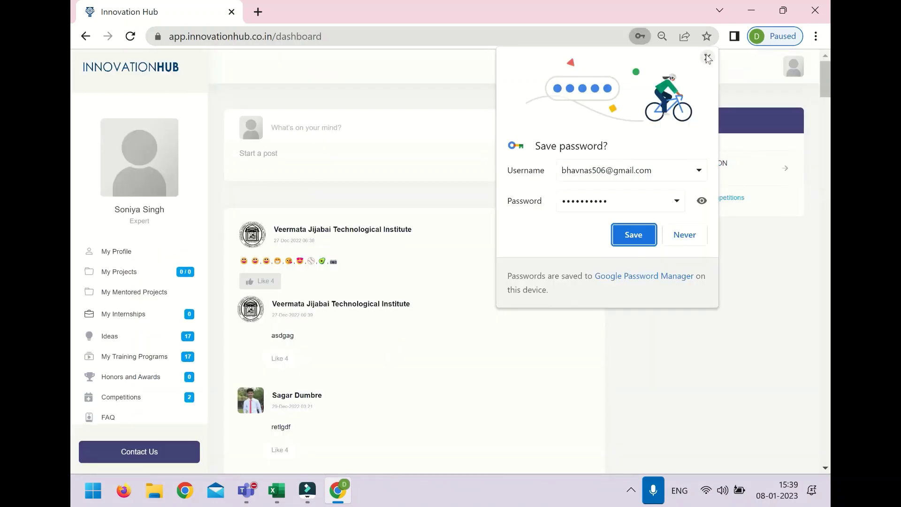
pyautogui.click(706, 56)
# Step: Open My Profile and look over the mostly empty Profile Details
pyautogui.doubleClick(143, 221)
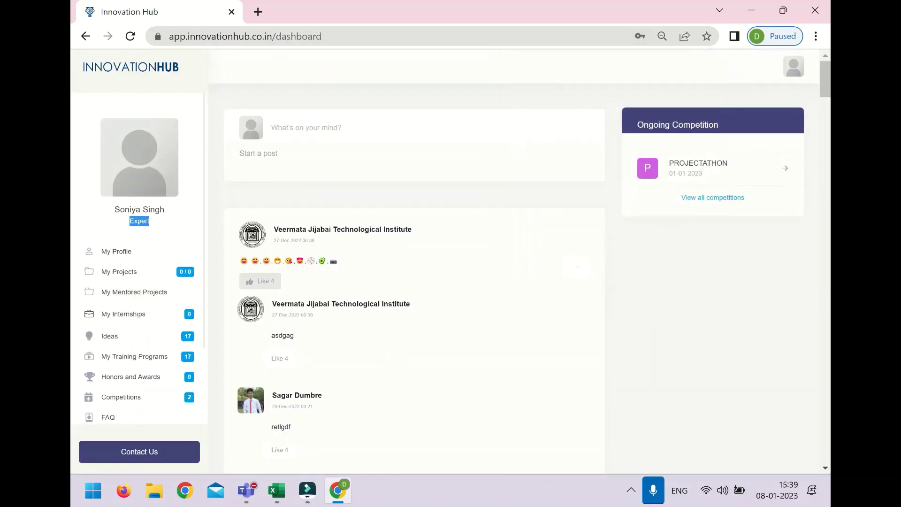
pyautogui.click(124, 251)
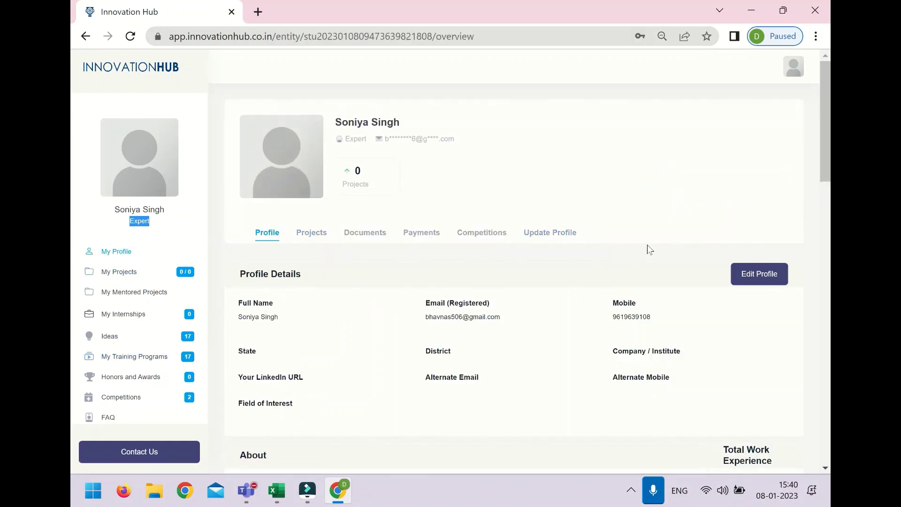
pyautogui.scroll(-2, 653, 254)
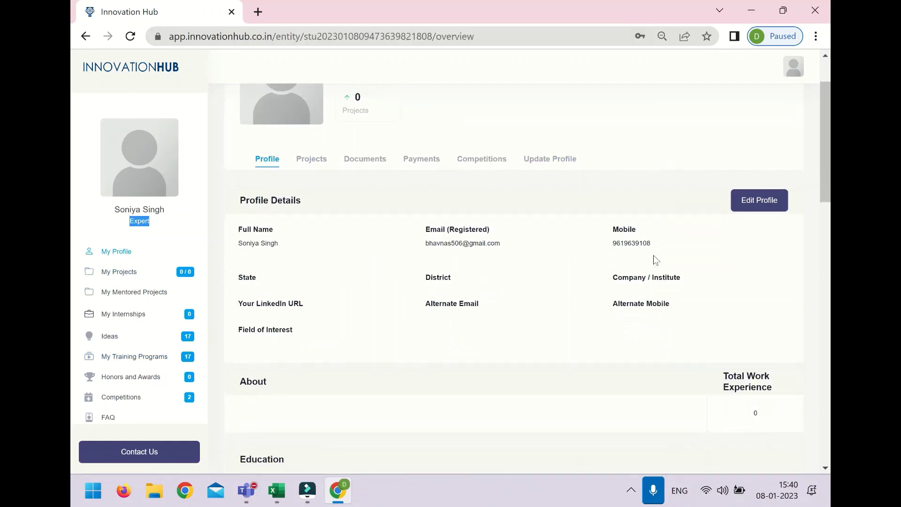
pyautogui.scroll(-5, 655, 259)
pyautogui.scroll(3, 656, 260)
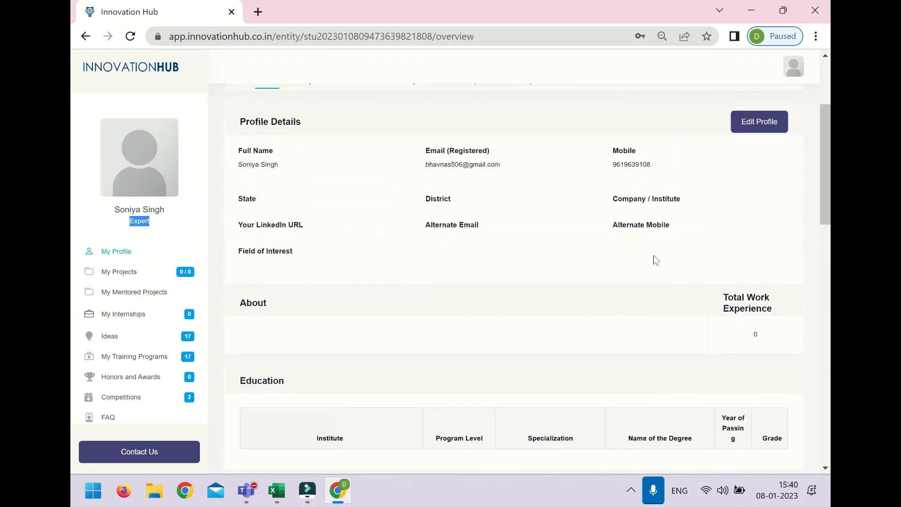
pyautogui.scroll(2, 656, 260)
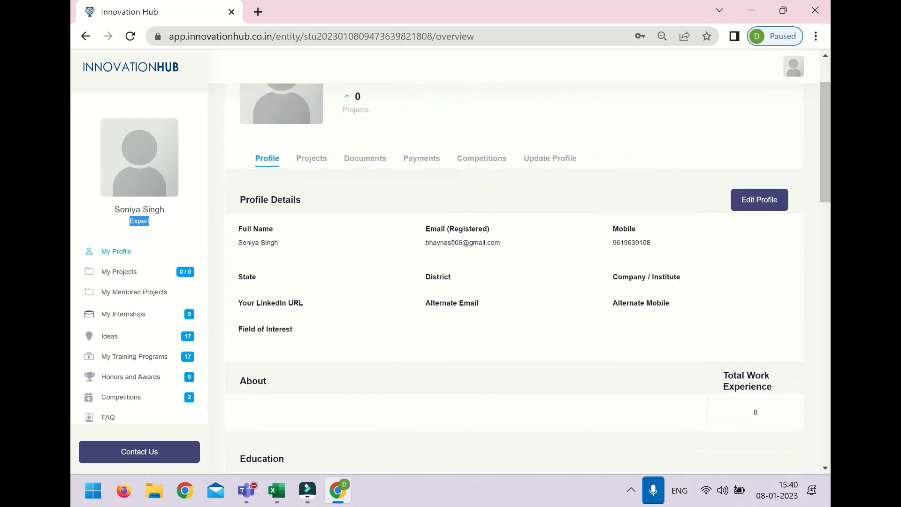
# Step: Open Edit Profile and enter the alternate mobile number and alternate e-mail address
pyautogui.click(758, 200)
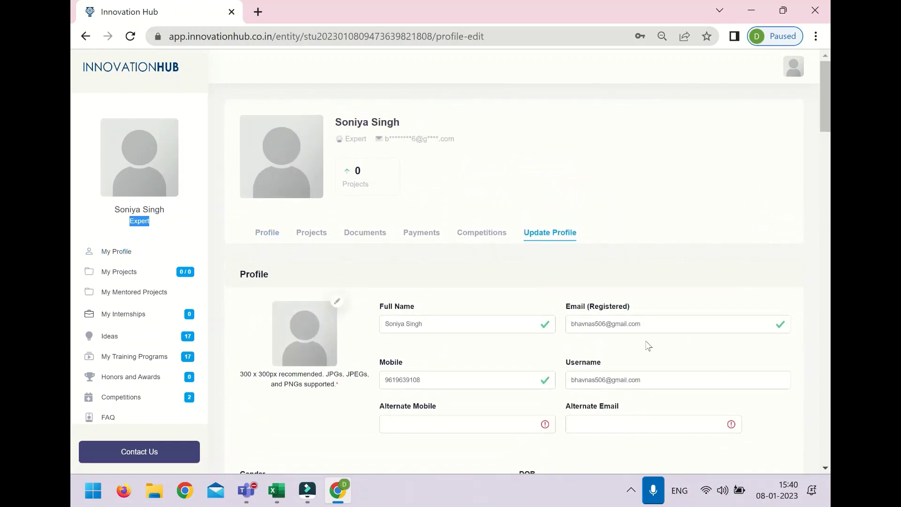
pyautogui.scroll(-2, 432, 329)
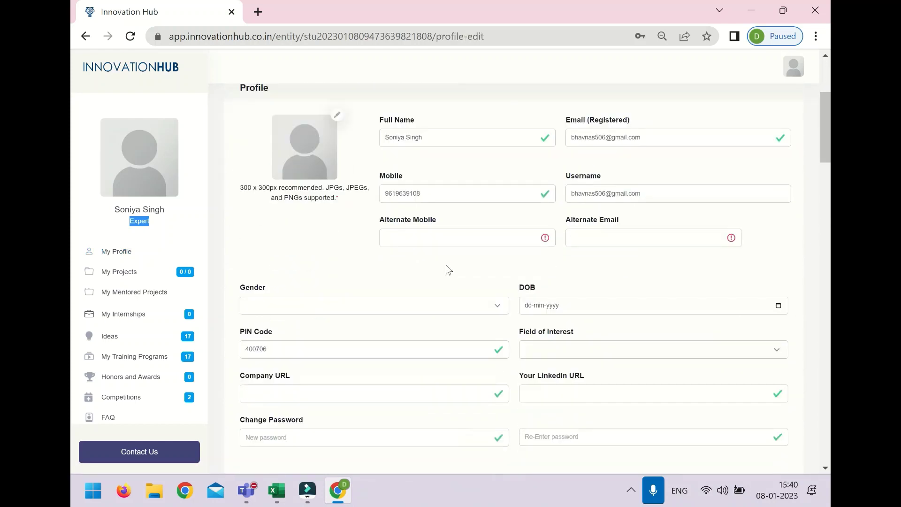
pyautogui.click(492, 238)
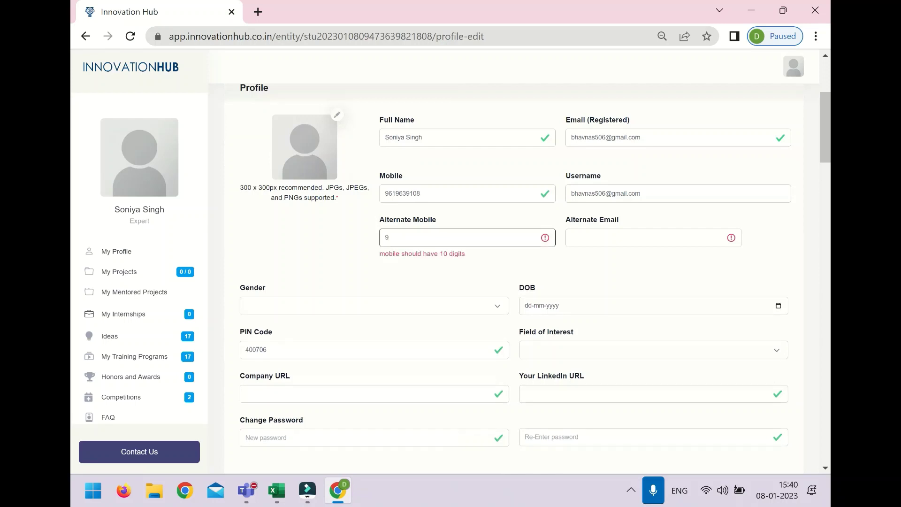
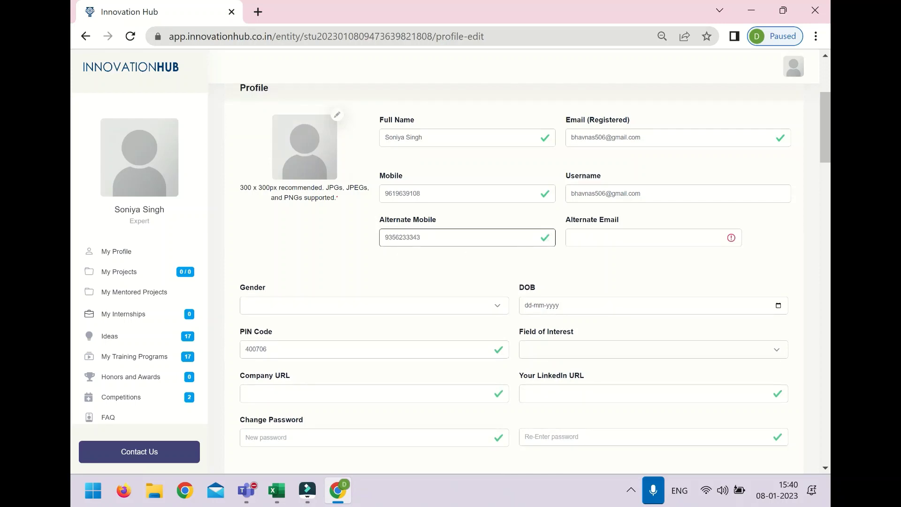
pyautogui.click(629, 234)
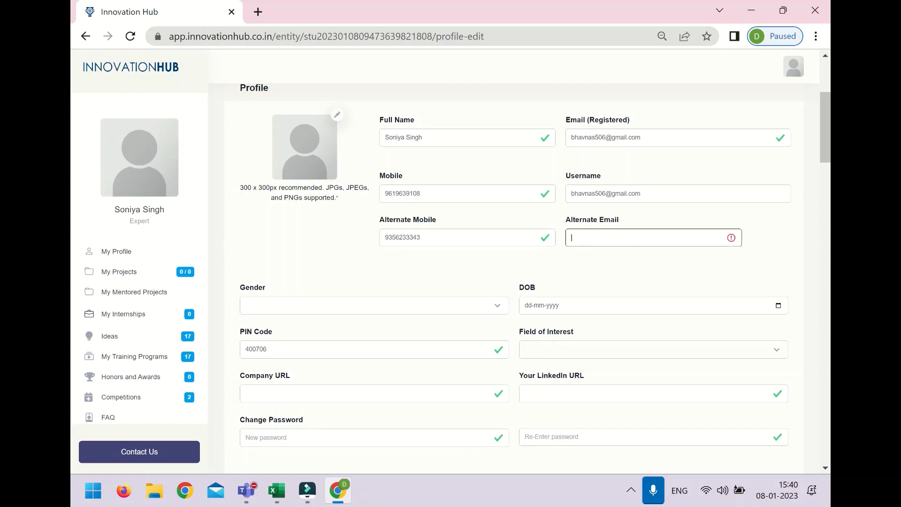
# Step: Set Gender to Female and date of birth to 01-03-1990
pyautogui.click(380, 306)
pyautogui.click(373, 323)
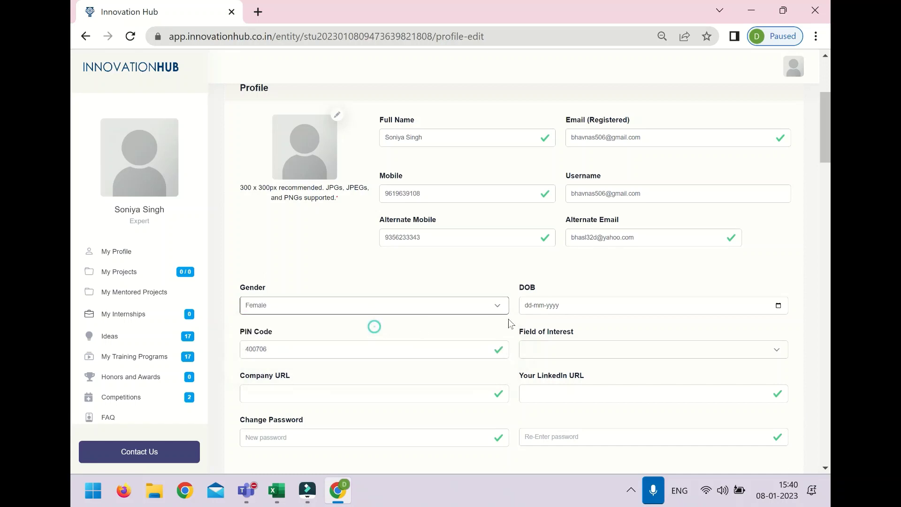
pyautogui.click(776, 305)
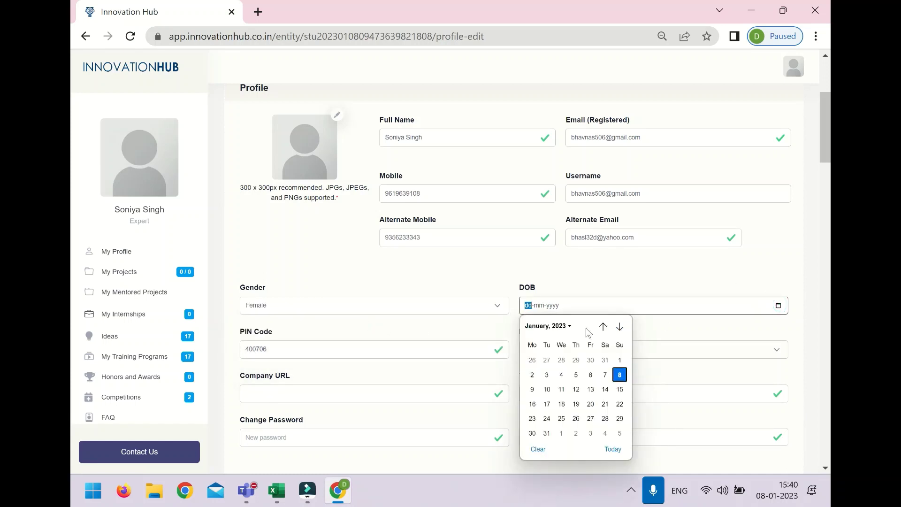
pyautogui.click(548, 326)
pyautogui.scroll(5, 562, 370)
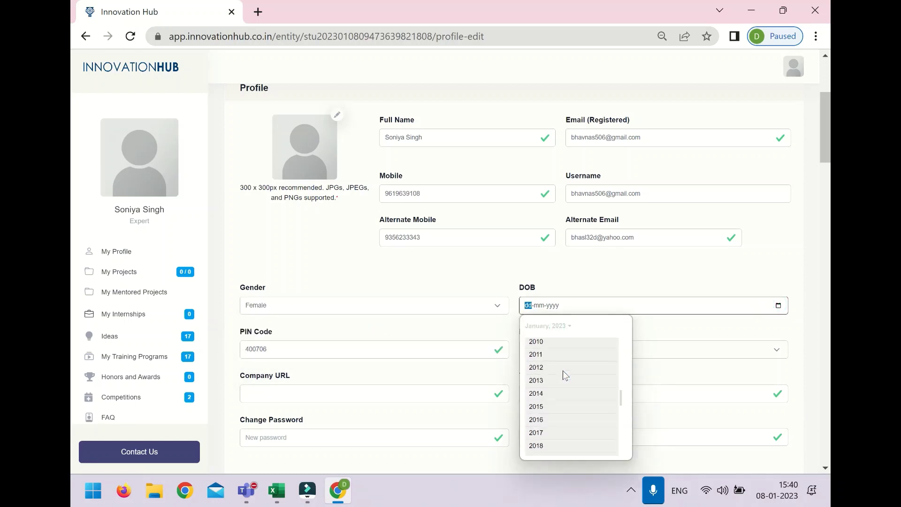
pyautogui.scroll(8, 562, 370)
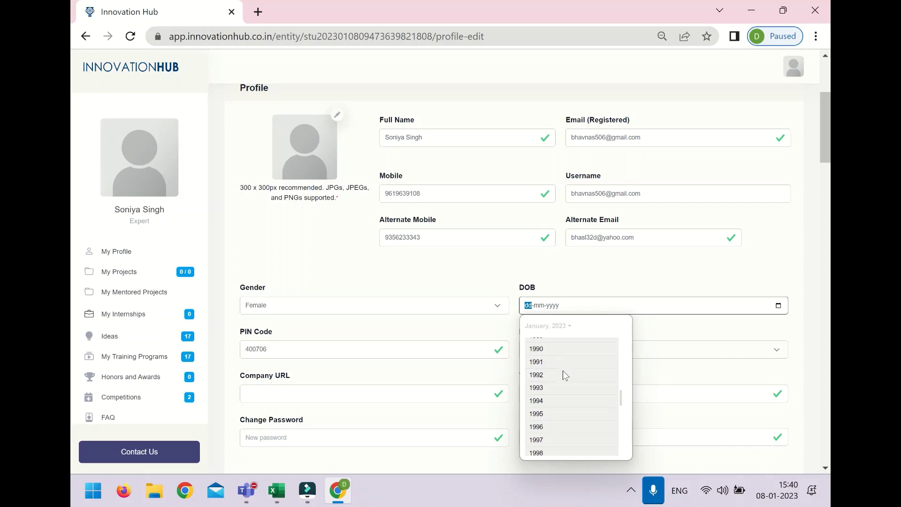
pyautogui.click(562, 352)
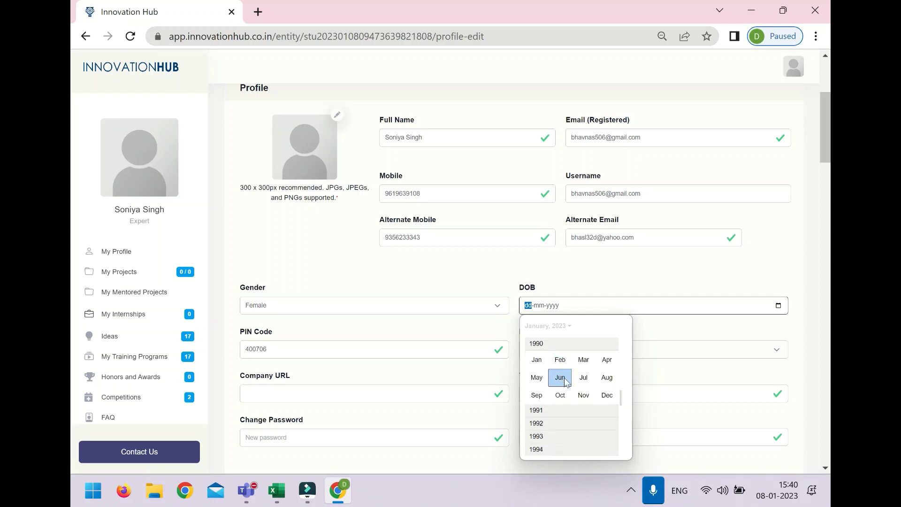
pyautogui.click(585, 362)
pyautogui.click(576, 360)
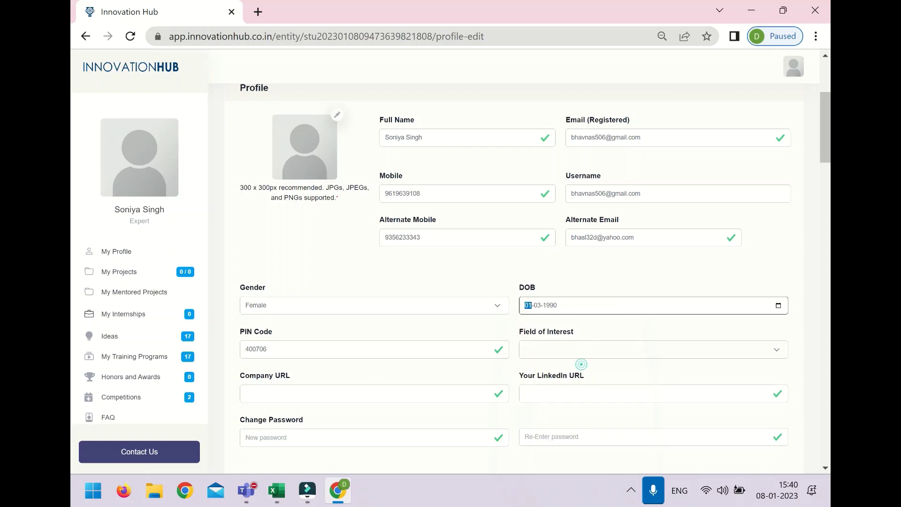
# Step: Choose Finance as Field of Interest and move down to the About description box
pyautogui.click(579, 359)
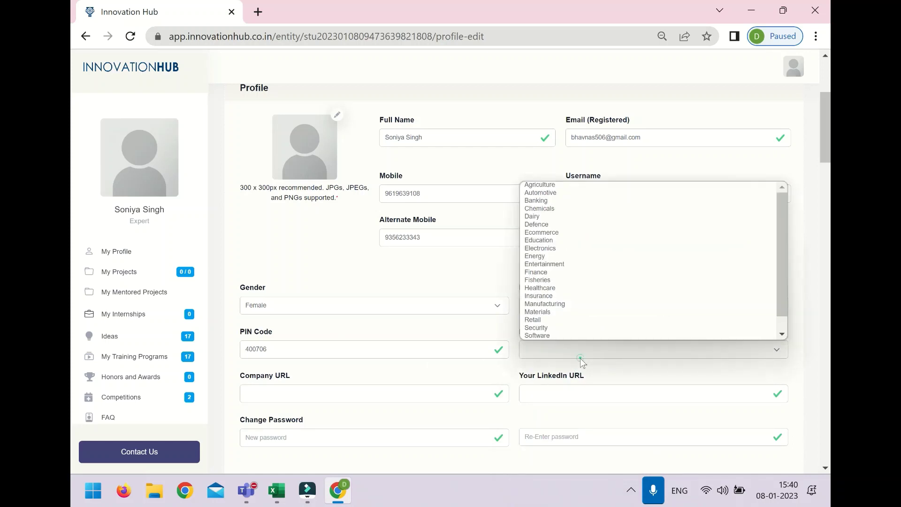
pyautogui.click(561, 273)
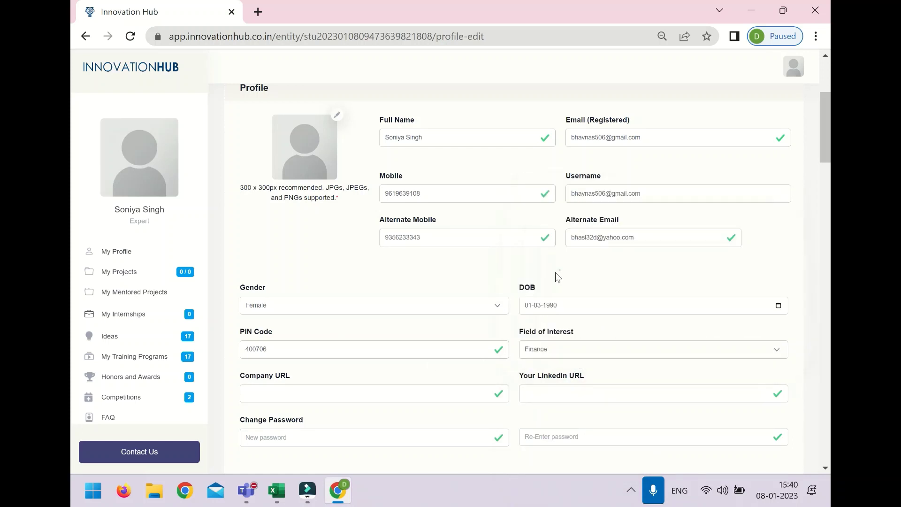
pyautogui.click(430, 400)
pyautogui.scroll(-2, 427, 390)
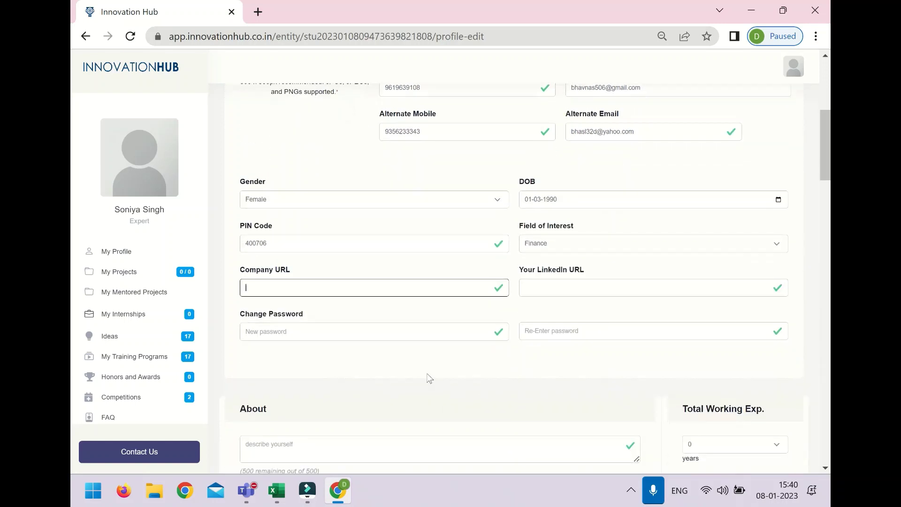
pyautogui.scroll(-3, 504, 367)
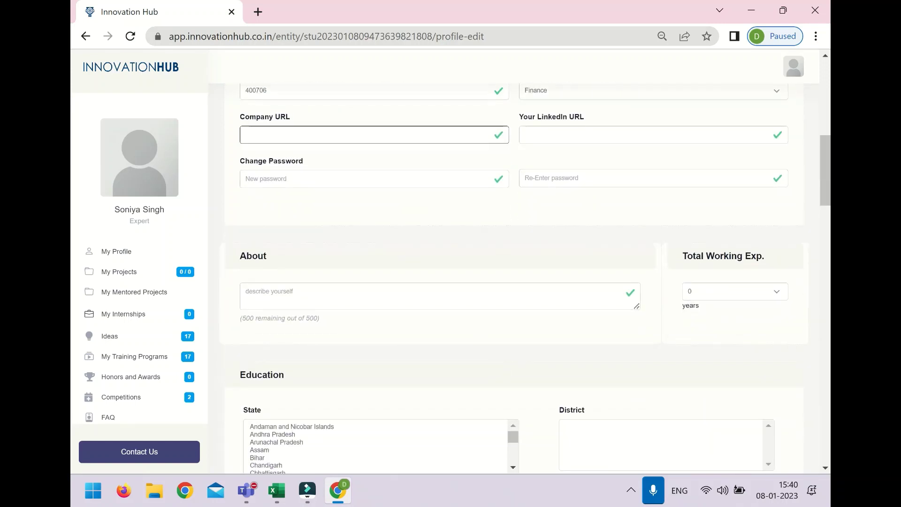
pyautogui.click(442, 293)
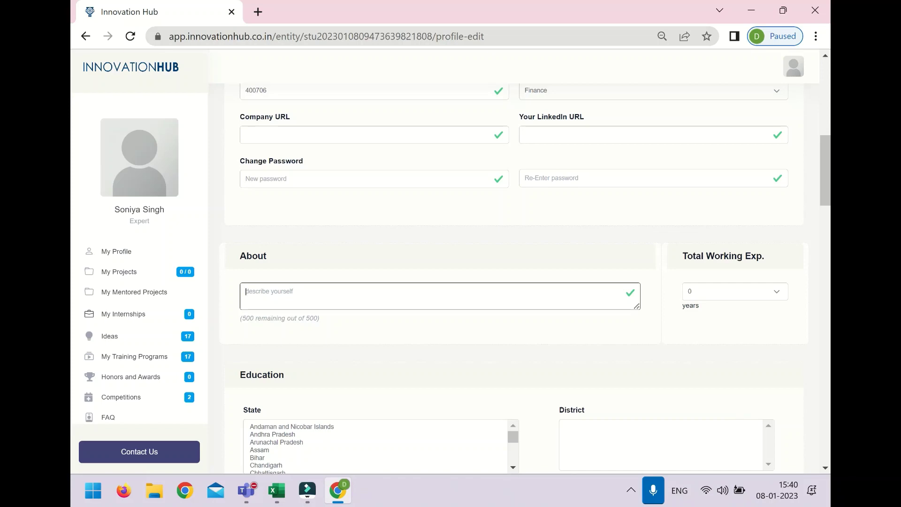
pyautogui.scroll(3, 446, 261)
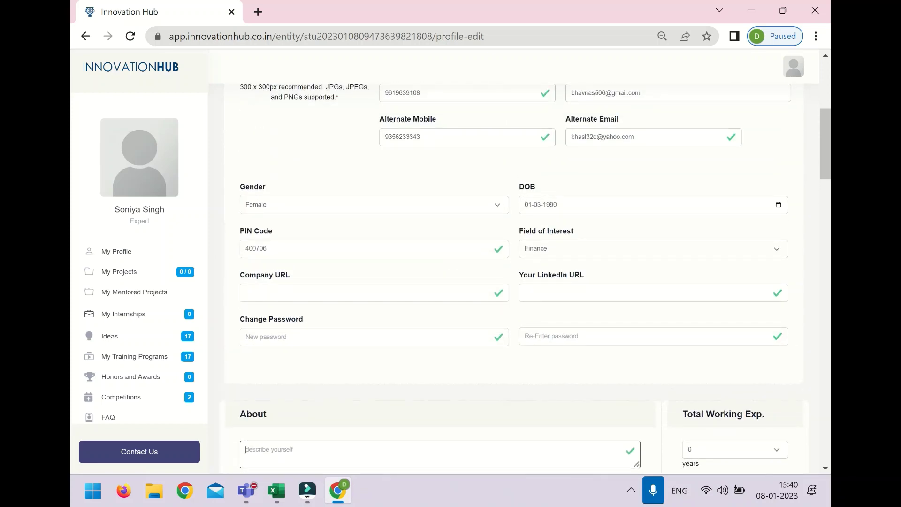
pyautogui.scroll(1, 445, 264)
pyautogui.scroll(-6, 445, 263)
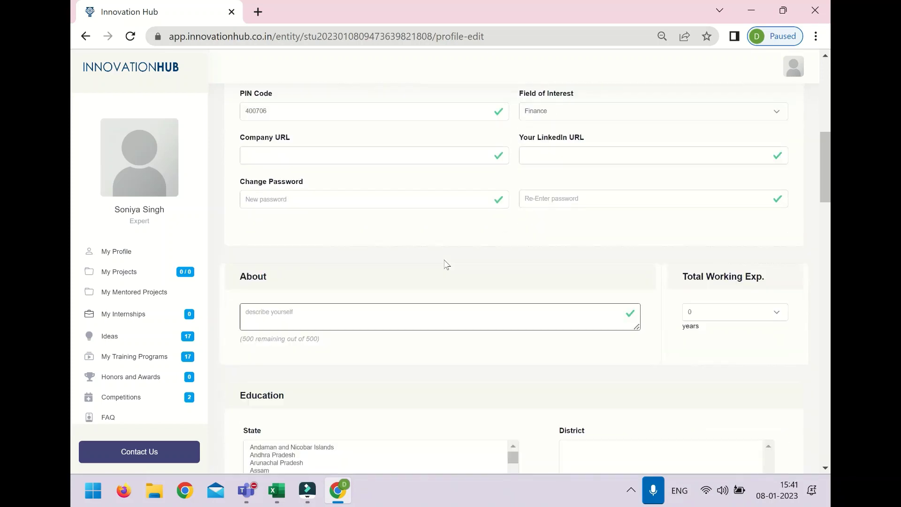
# Step: Describe the role as full-time faculty at A P Shah Institute of Technology; set experience to 9 years
pyautogui.write('Fu')
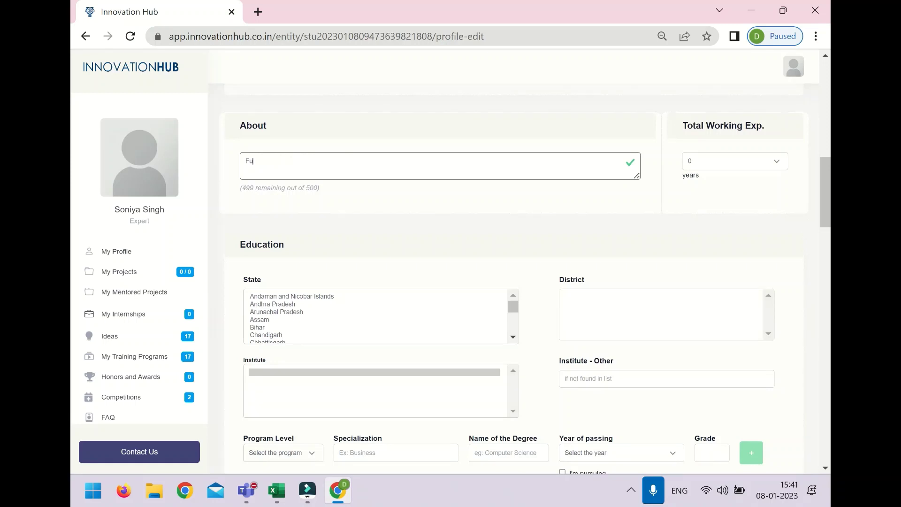
pyautogui.write('ll time ')
pyautogui.write('Faculty')
pyautogui.write(' as th')
pyautogui.write(' the')
pyautogui.write('In')
pyautogui.write('stitut')
pyautogui.write('e - A P Shah')
pyautogui.write(' Insti')
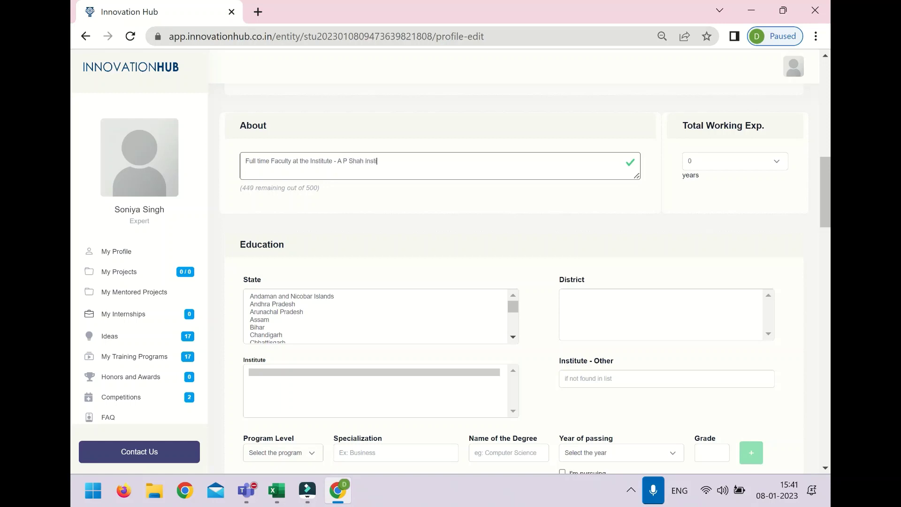
pyautogui.write('tute of Technology')
pyautogui.click(727, 161)
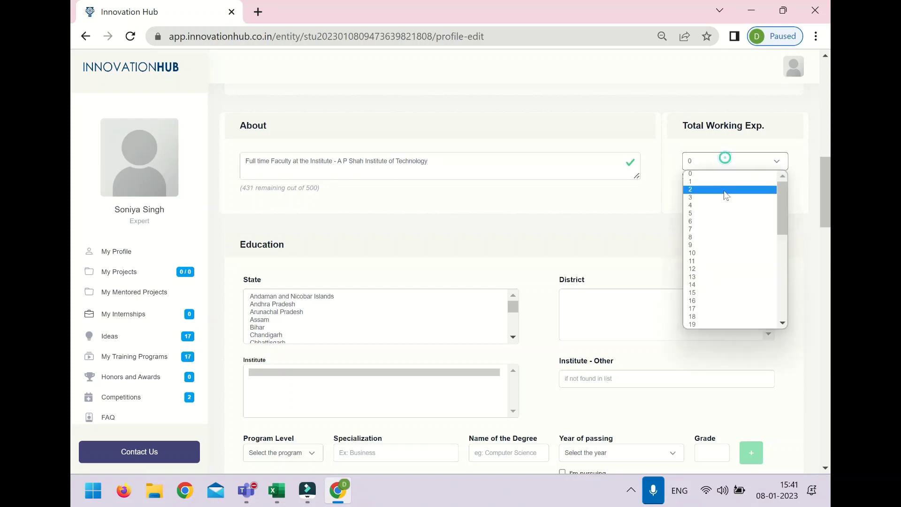
pyautogui.click(714, 248)
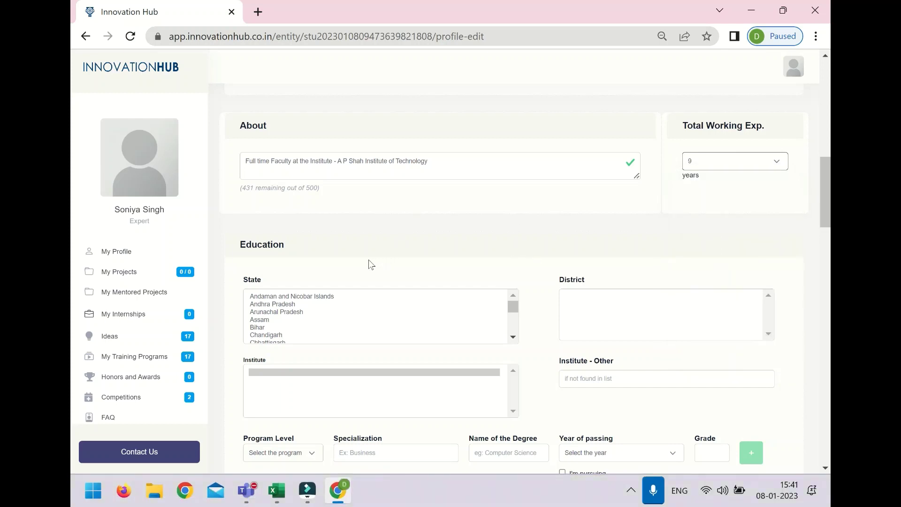
pyautogui.scroll(-1, 368, 261)
# Step: Select Maharashtra, Mumbai Suburban, Vivekanand Education Societys Institute of Technology and program level Bachelors
pyautogui.click(269, 281)
pyautogui.scroll(-1, 269, 282)
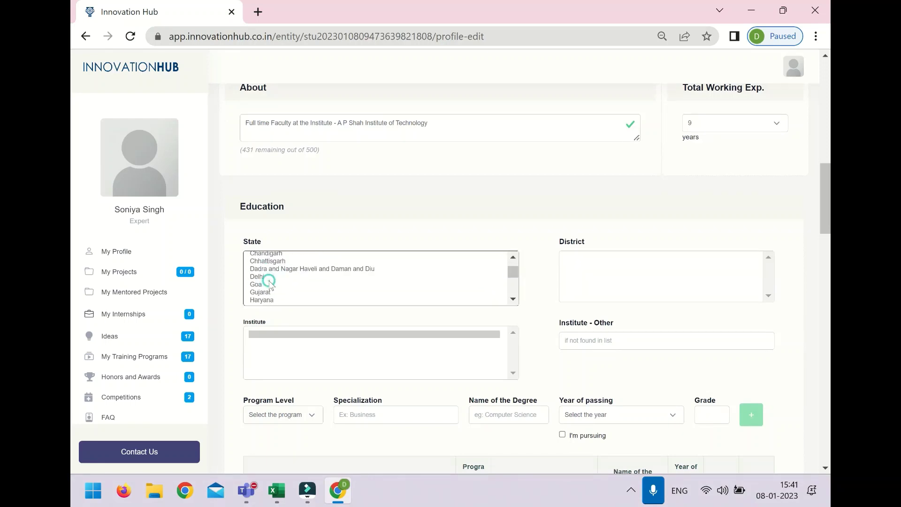
pyautogui.scroll(-2, 269, 282)
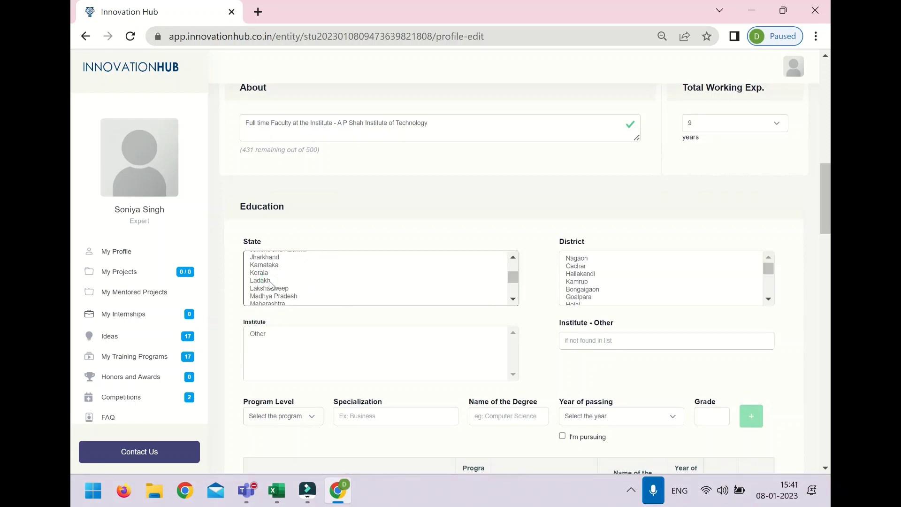
pyautogui.click(284, 303)
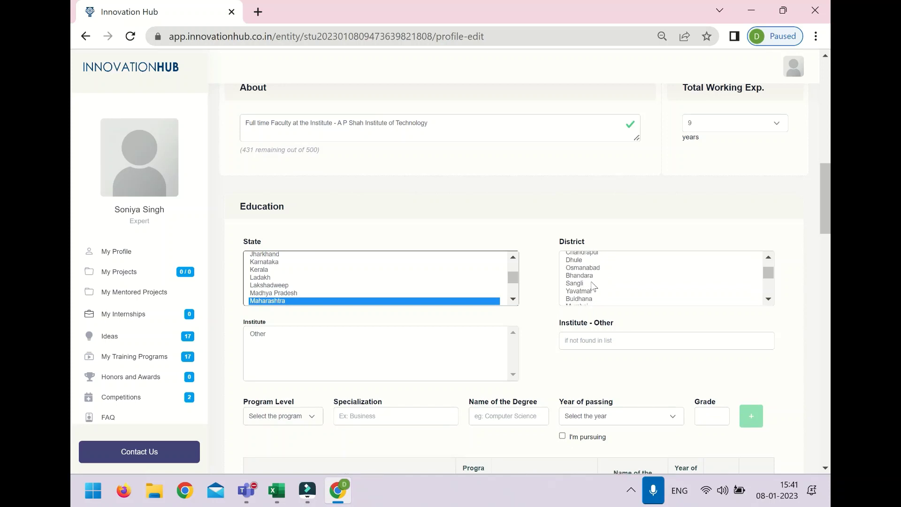
pyautogui.scroll(2, 594, 286)
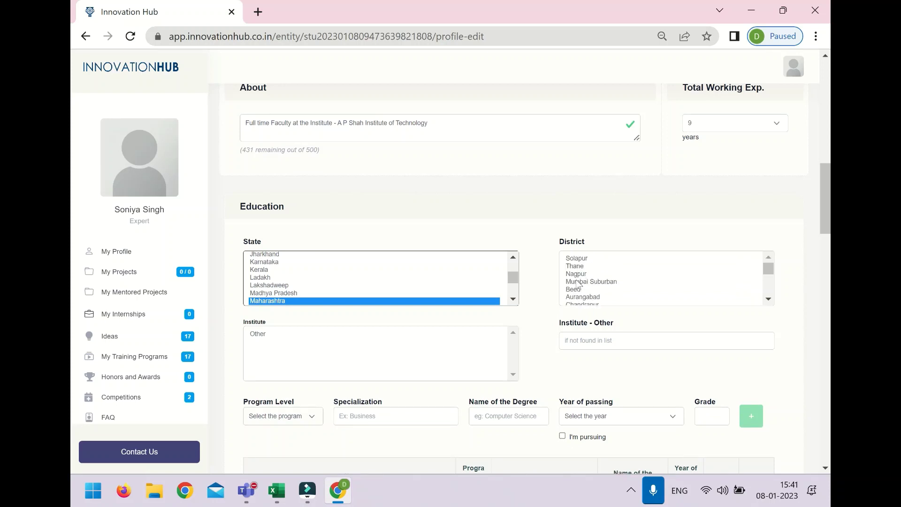
pyautogui.click(578, 282)
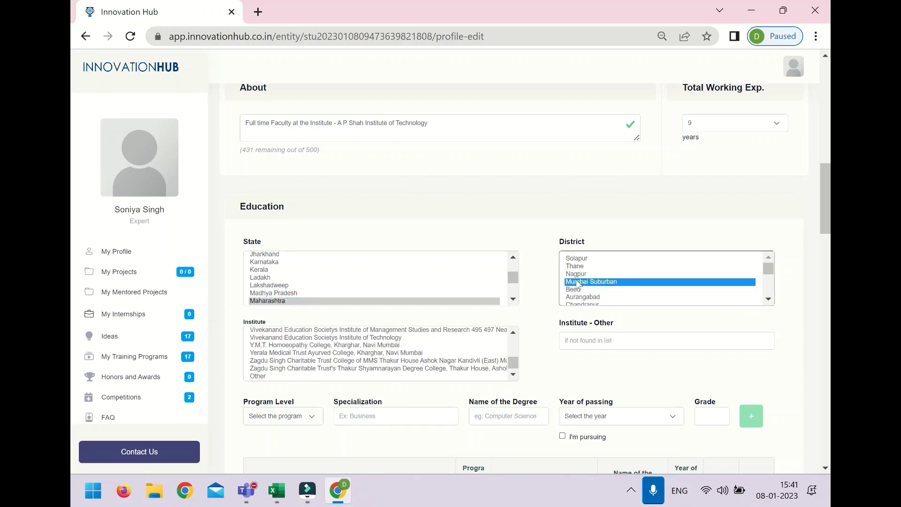
pyautogui.click(341, 338)
pyautogui.click(300, 417)
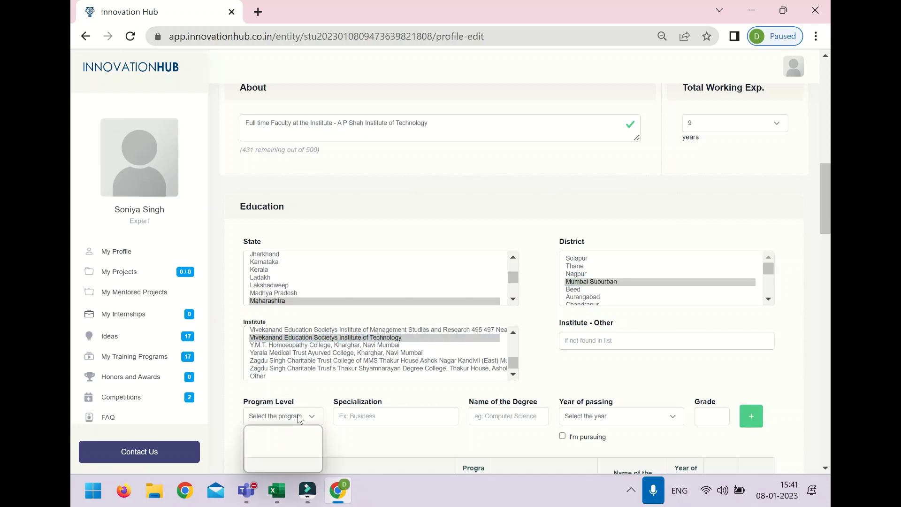
pyautogui.click(282, 436)
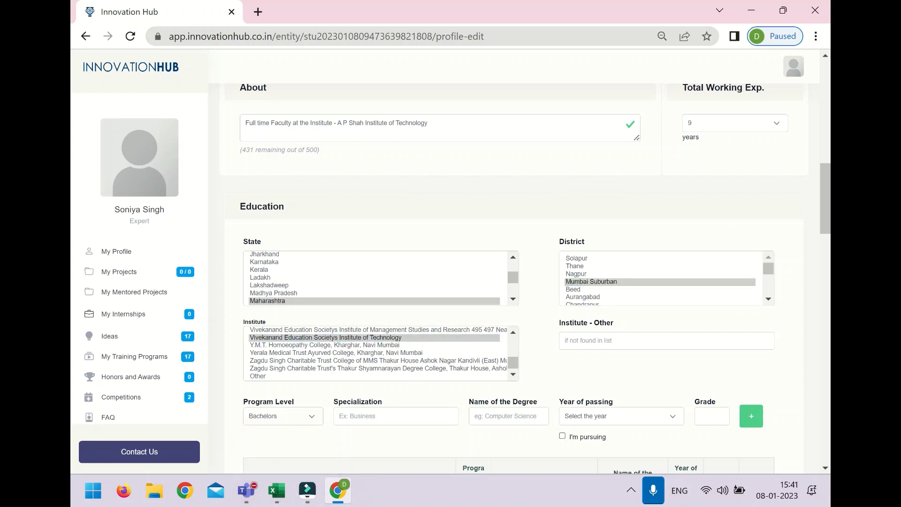
# Step: Enter Computer science, B. Tech, year 2013 and grade A, and add the education row
pyautogui.click(369, 415)
pyautogui.write('c')
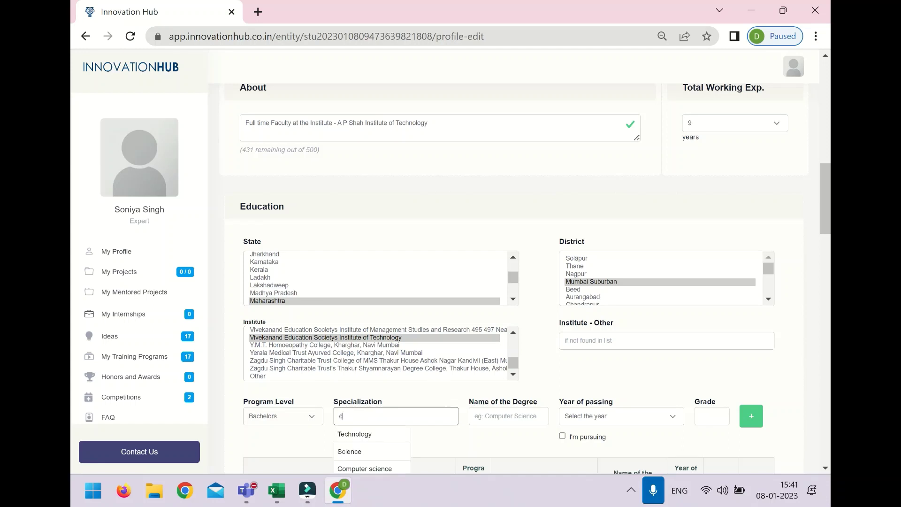
pyautogui.scroll(-3, 374, 342)
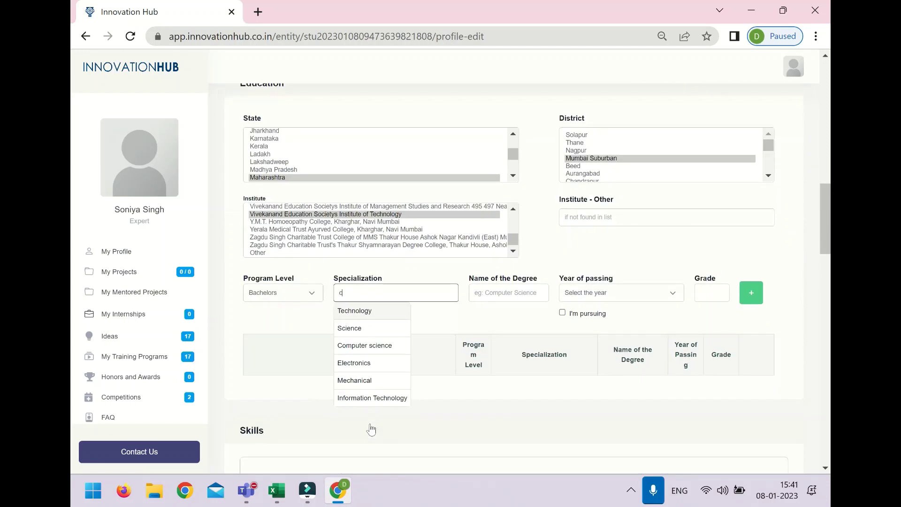
pyautogui.click(374, 346)
pyautogui.press('Tab')
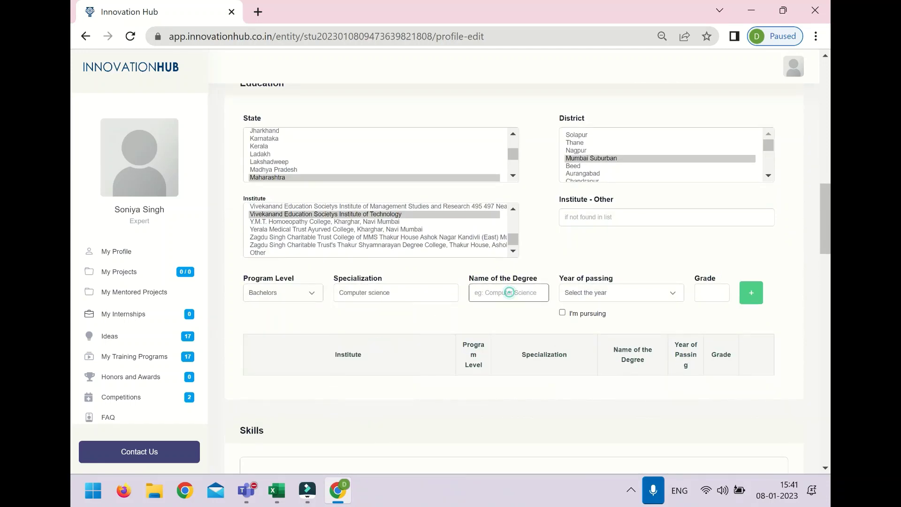
pyautogui.write('B. Tech')
pyautogui.click(600, 296)
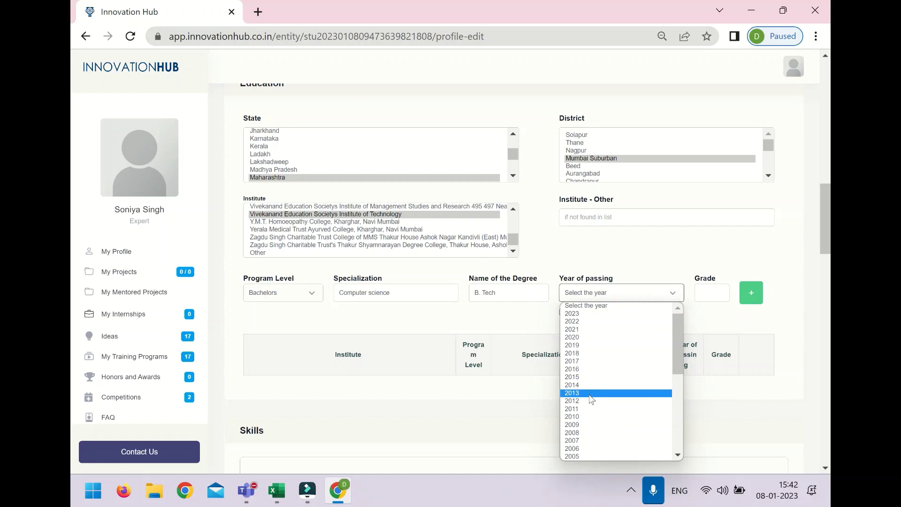
pyautogui.scroll(-2, 591, 402)
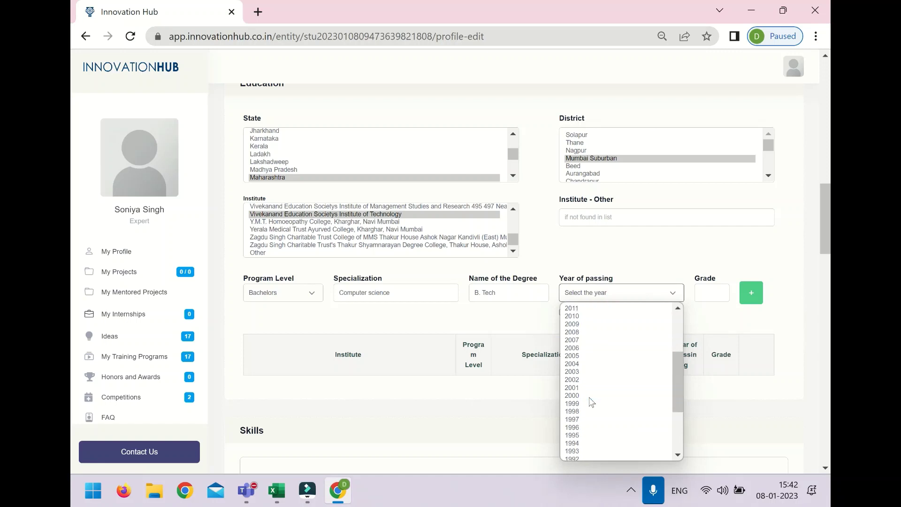
pyautogui.scroll(-3, 591, 402)
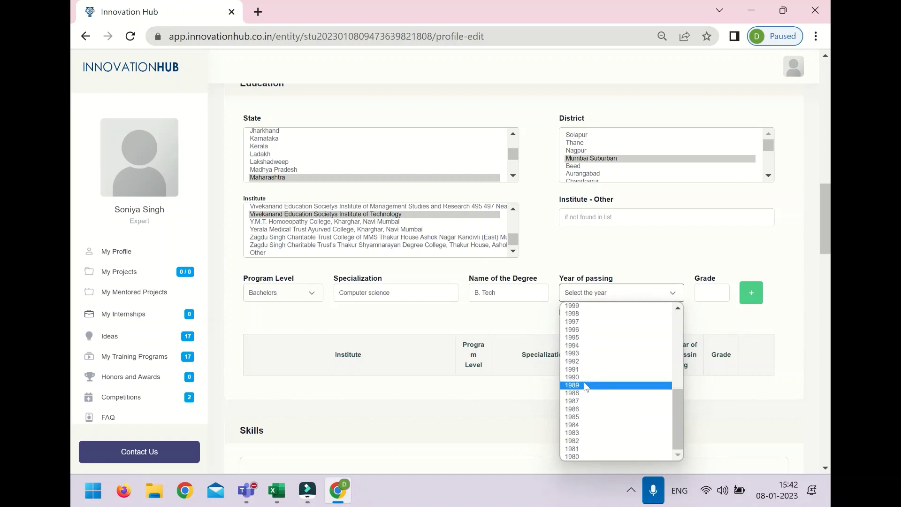
pyautogui.scroll(6, 585, 359)
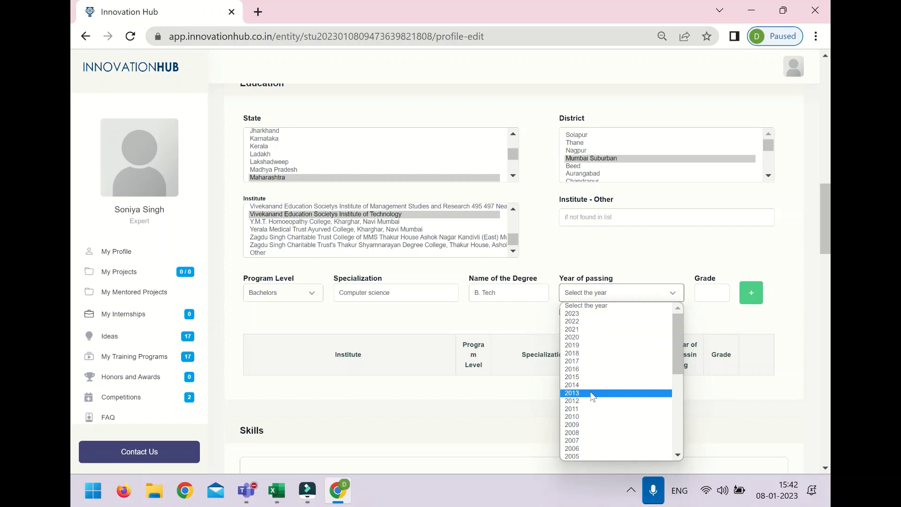
pyautogui.click(592, 395)
pyautogui.click(710, 296)
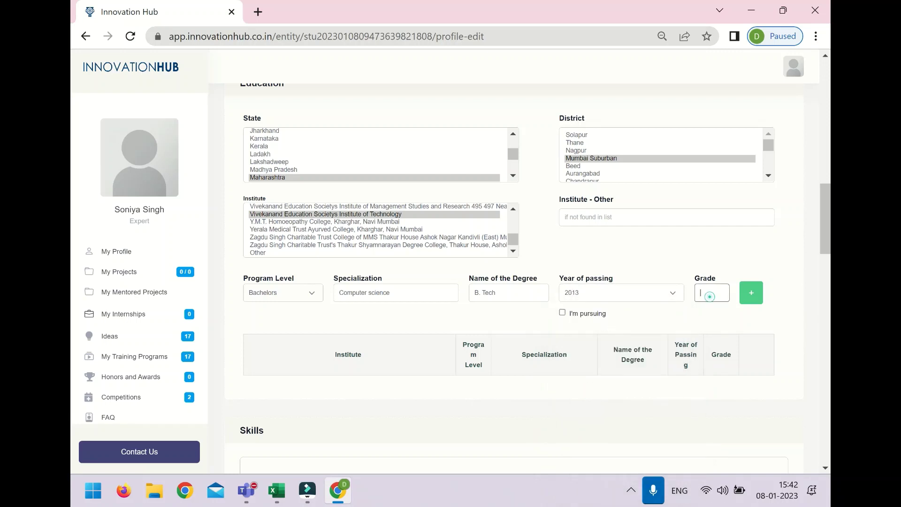
pyautogui.write('A')
pyautogui.click(754, 293)
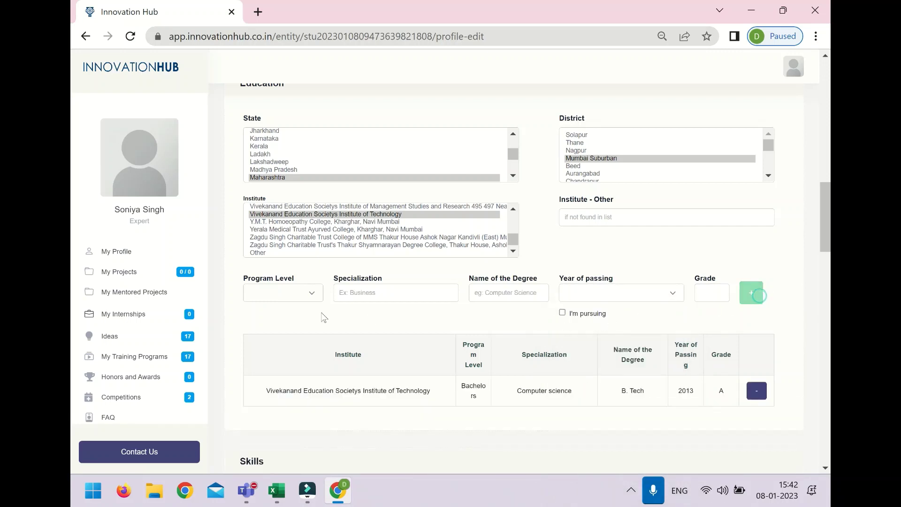
# Step: Fill in Masters, Technology, M. Tech IT, year 2016 and grade A for the second degree
pyautogui.click(312, 292)
pyautogui.click(294, 322)
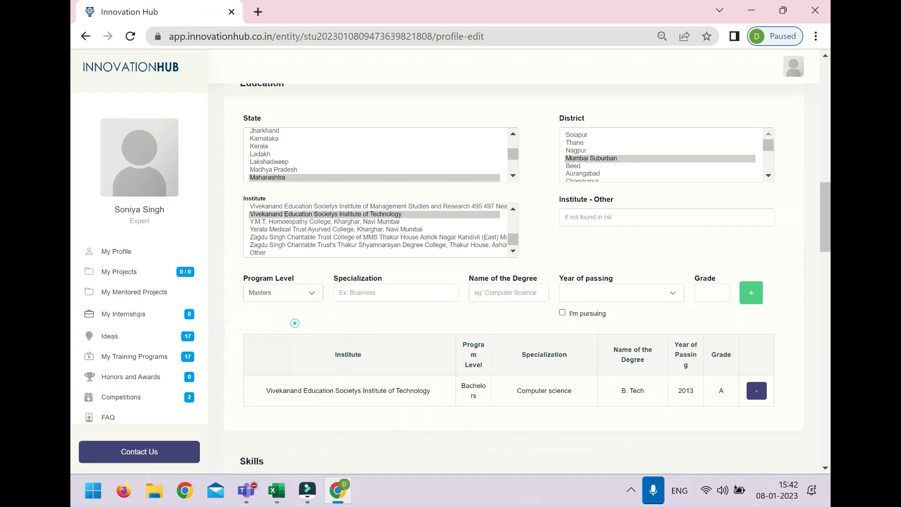
pyautogui.click(369, 292)
pyautogui.write('t')
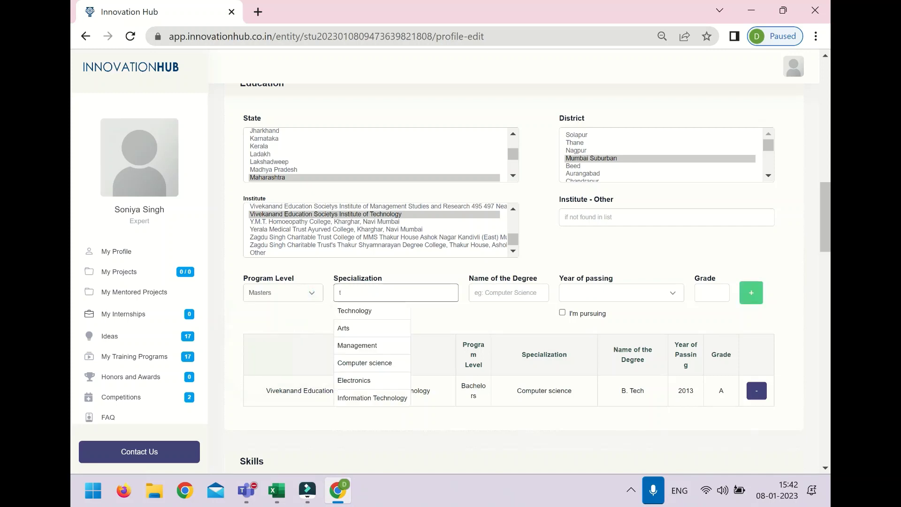
pyautogui.click(354, 311)
pyautogui.click(530, 292)
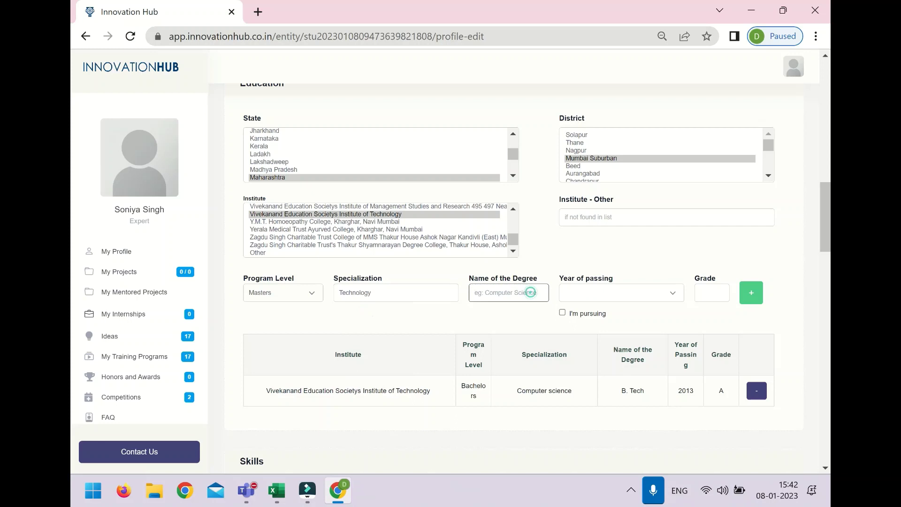
pyautogui.write('M. Tech IT')
pyautogui.click(654, 297)
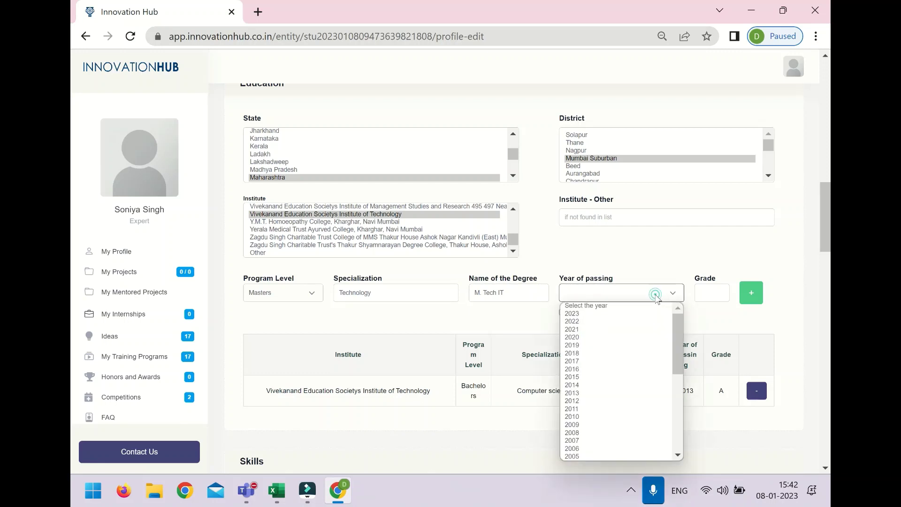
pyautogui.click(631, 369)
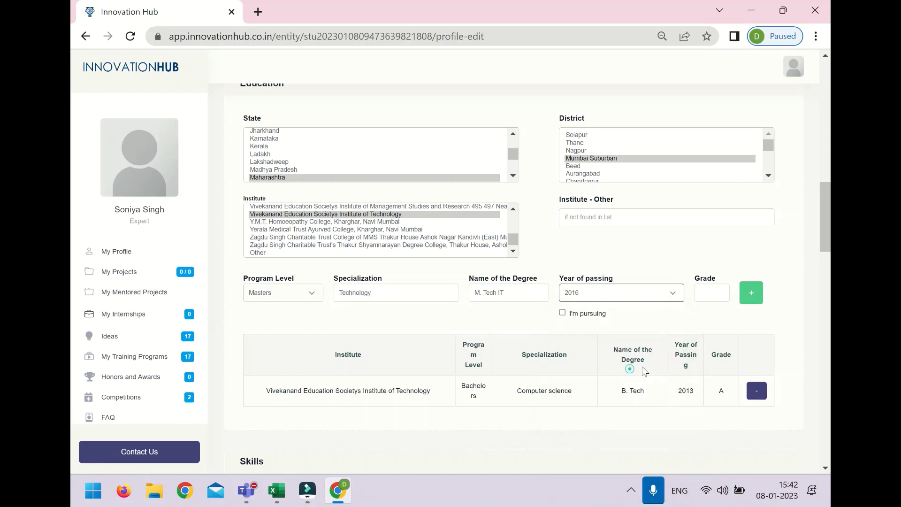
pyautogui.click(703, 292)
pyautogui.write('A')
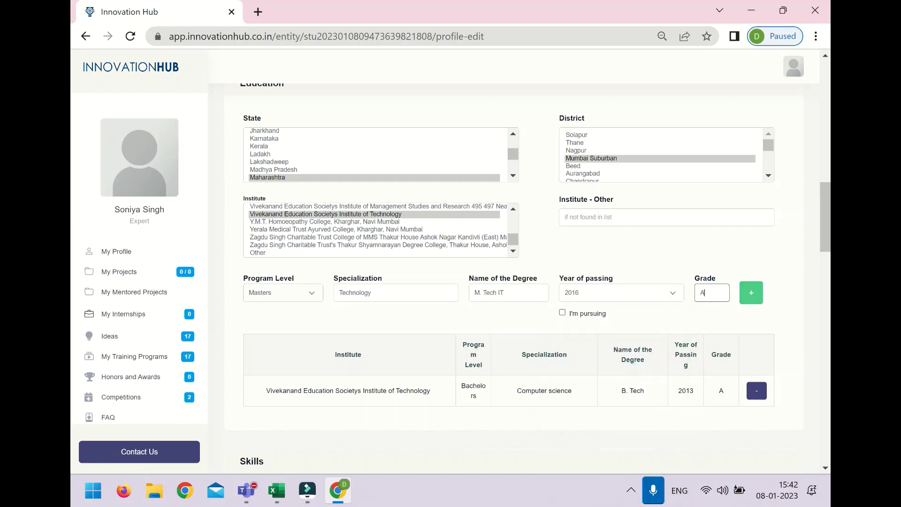
pyautogui.click(750, 296)
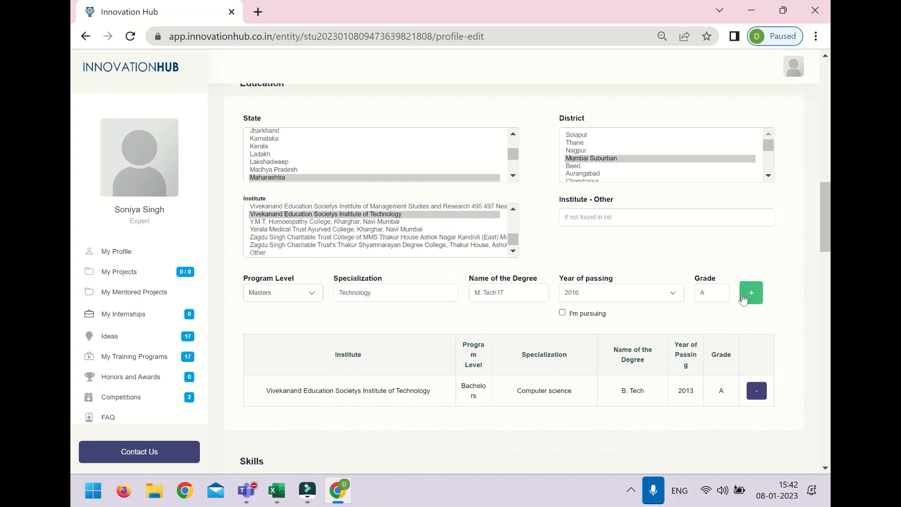
# Step: Set the institute to Lady Amritbai Daga College in Nagpur, Maharashtra, and add the Masters row
pyautogui.click(281, 292)
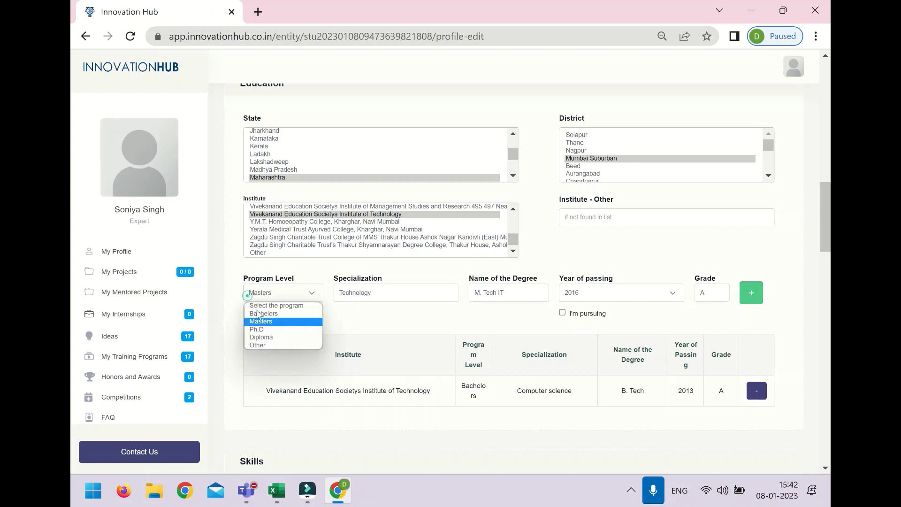
pyautogui.click(257, 319)
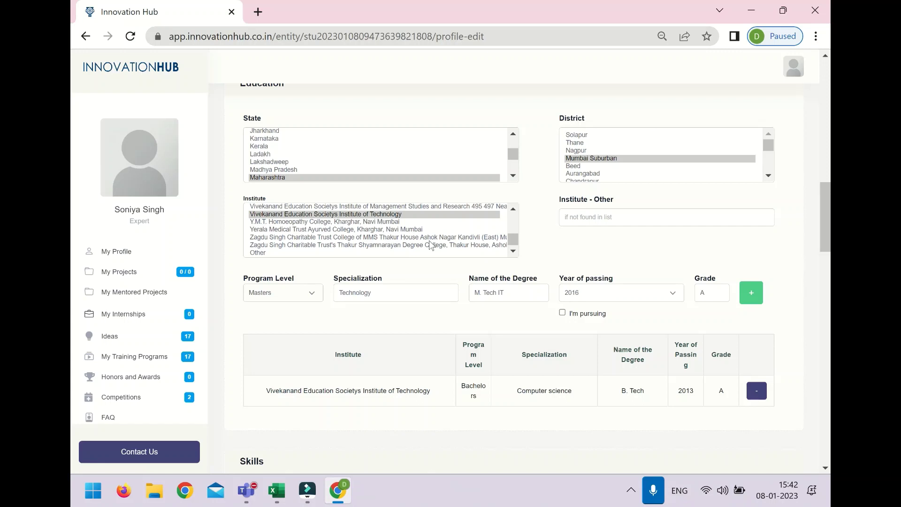
pyautogui.scroll(2, 431, 245)
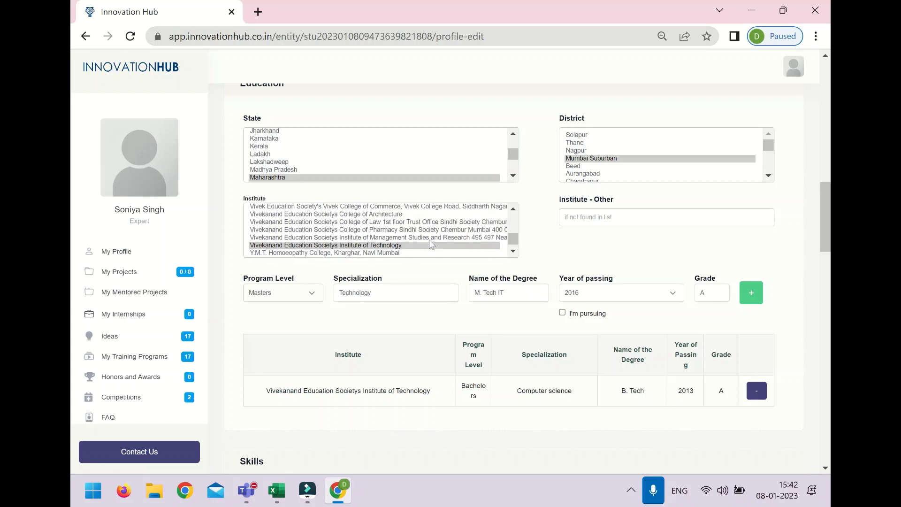
pyautogui.click(292, 178)
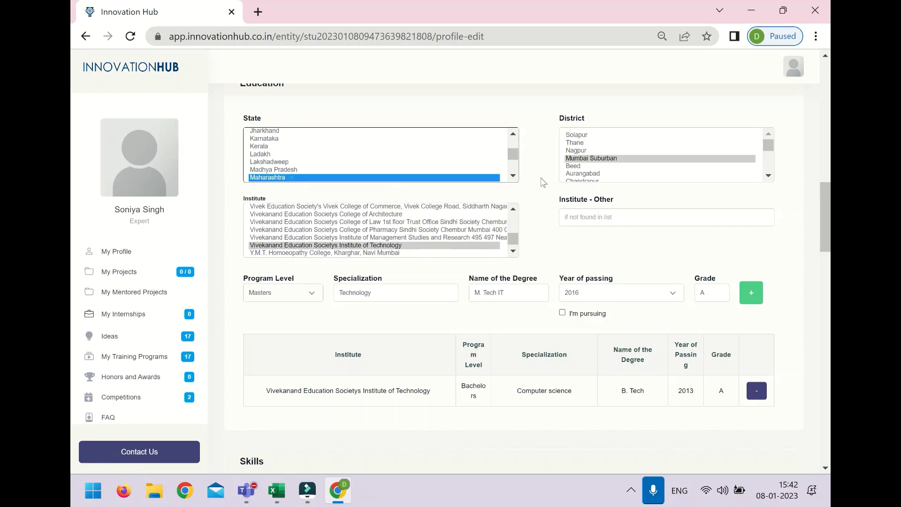
pyautogui.click(581, 151)
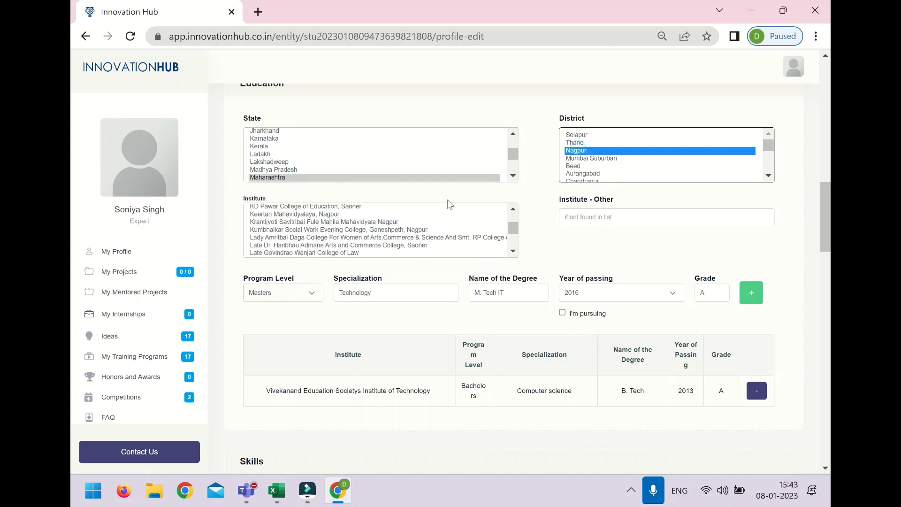
pyautogui.click(368, 238)
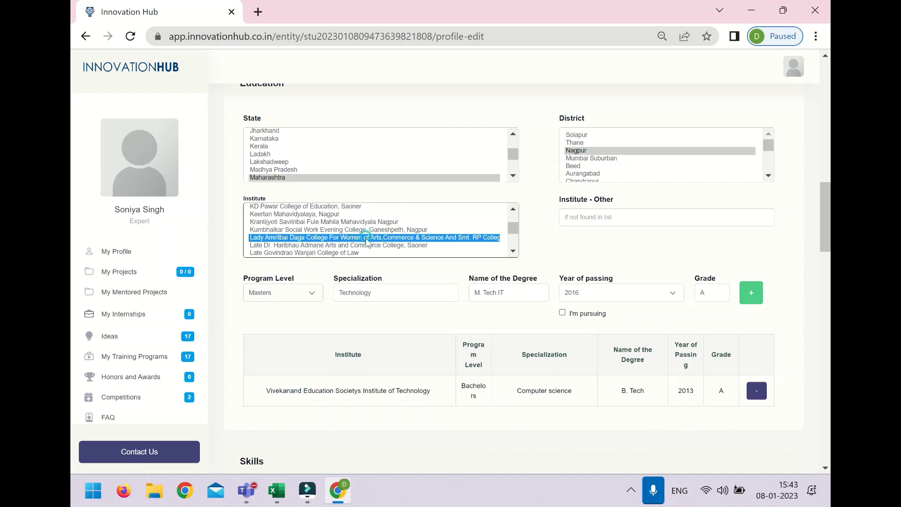
pyautogui.click(352, 294)
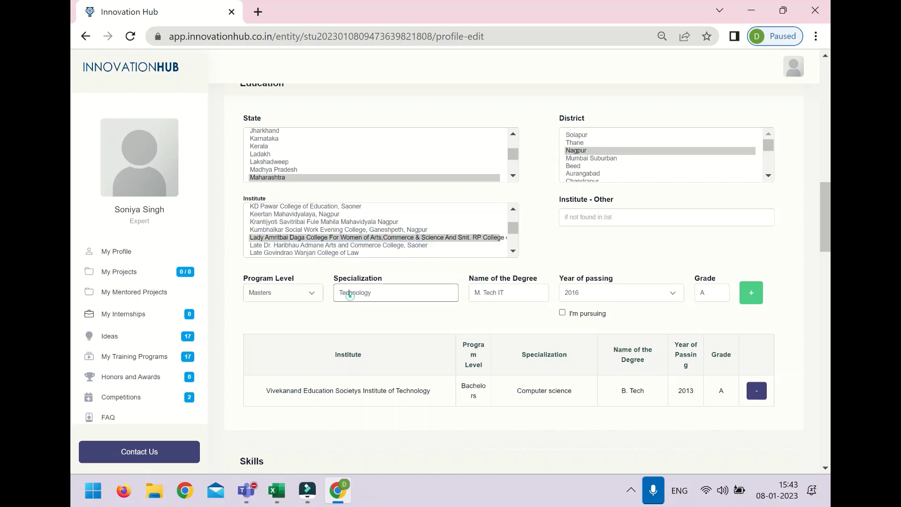
pyautogui.click(749, 294)
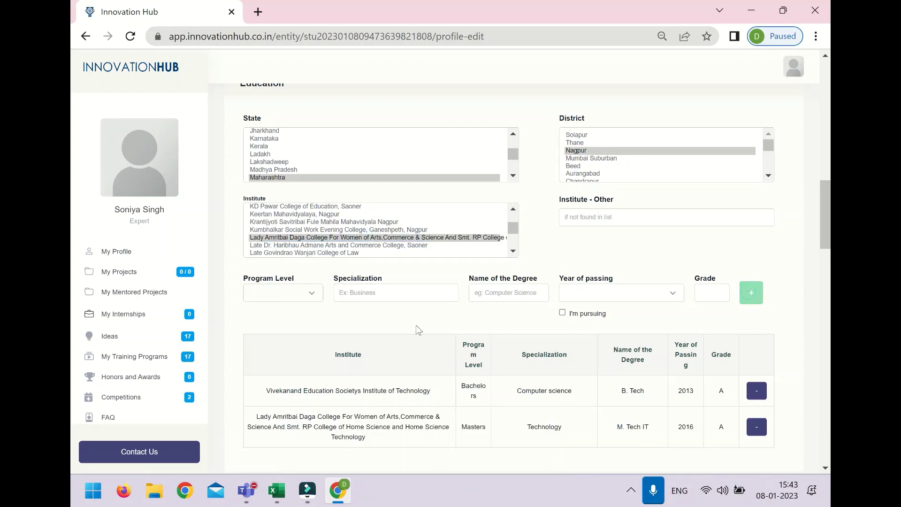
# Step: Choose Maharashtra, Thane and the Rashtriya Shikshan Sansthas college as the institute
pyautogui.click(311, 292)
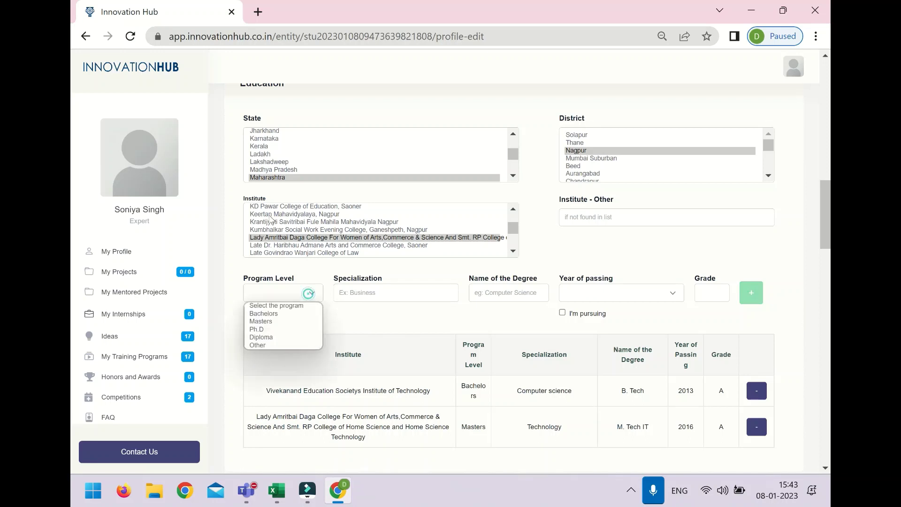
pyautogui.click(257, 170)
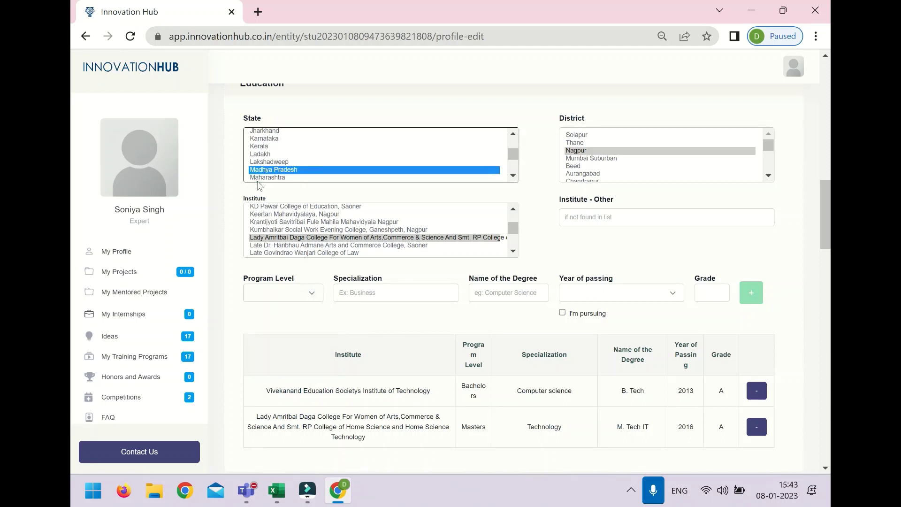
pyautogui.click(259, 178)
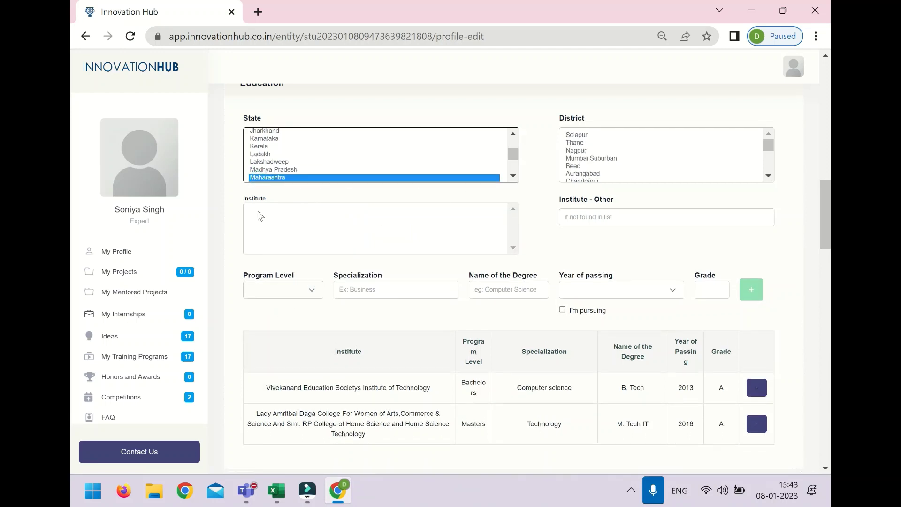
pyautogui.click(582, 143)
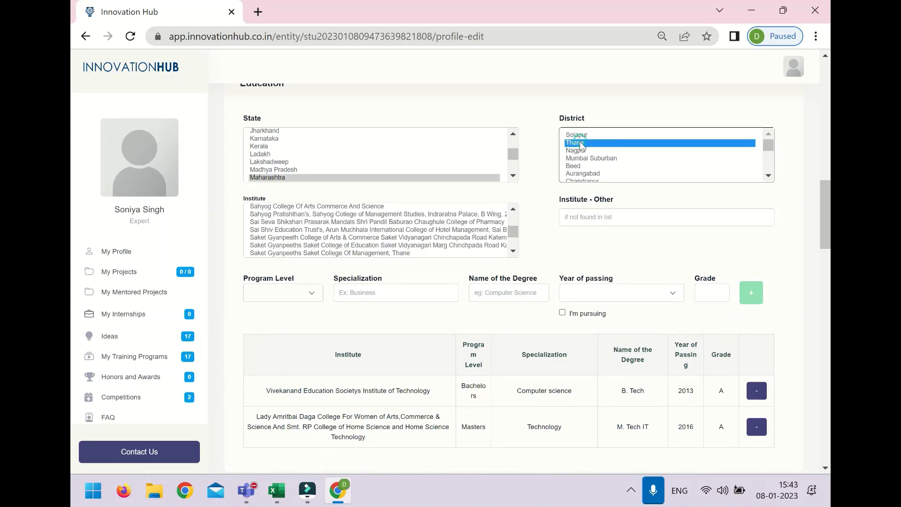
pyautogui.scroll(2, 316, 218)
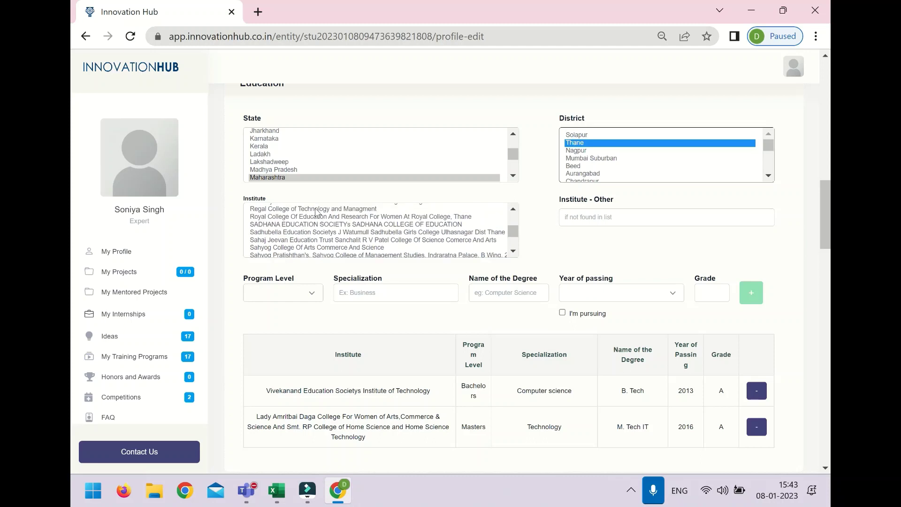
pyautogui.click(315, 205)
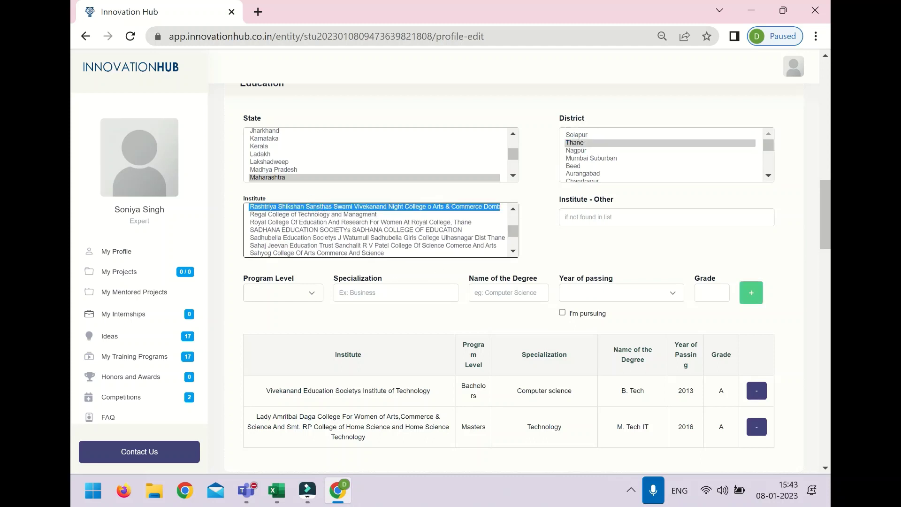
# Step: Enter Ph.D, Electronics, PHD, year 2019 and grade B, and add the third education row
pyautogui.click(295, 291)
pyautogui.click(266, 325)
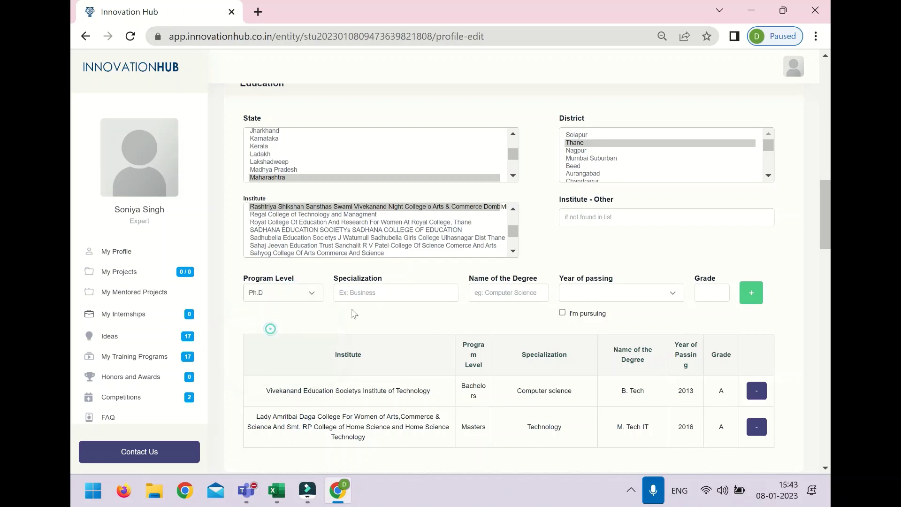
pyautogui.click(355, 297)
pyautogui.write('#')
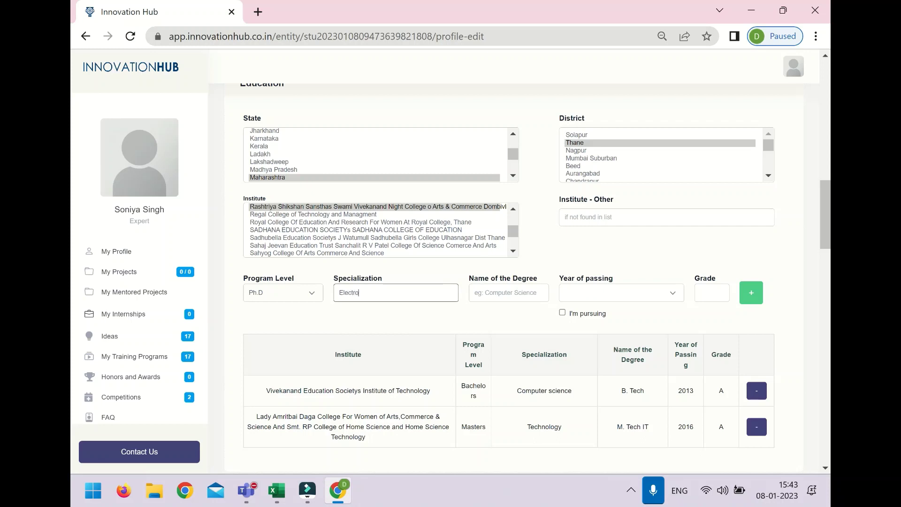
pyautogui.click(508, 292)
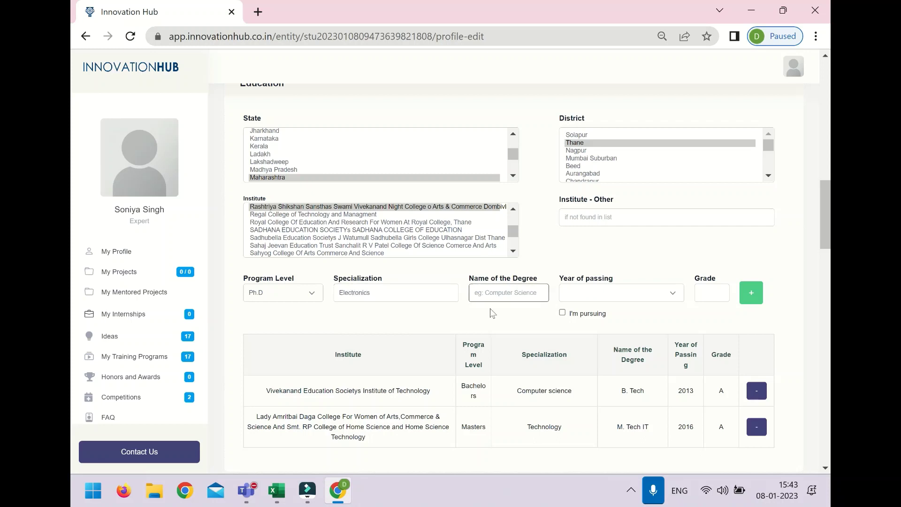
pyautogui.write('PHD')
pyautogui.click(596, 299)
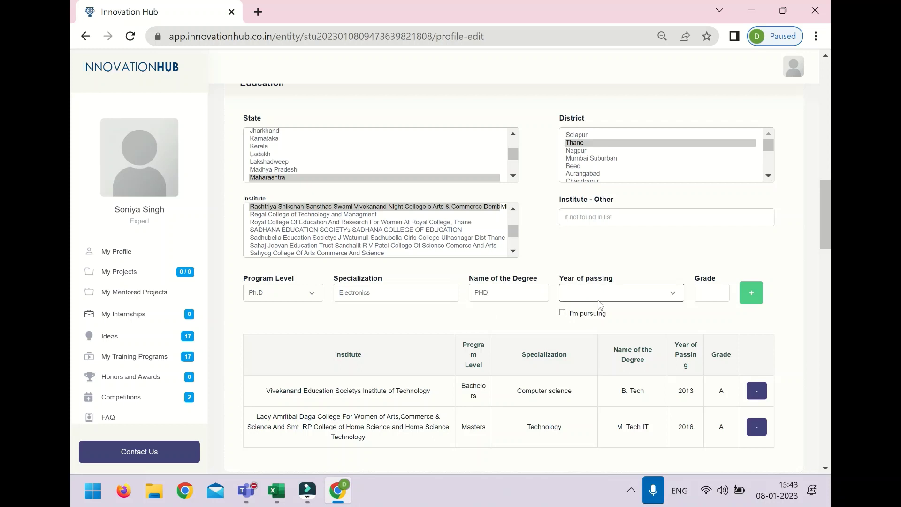
pyautogui.click(598, 301)
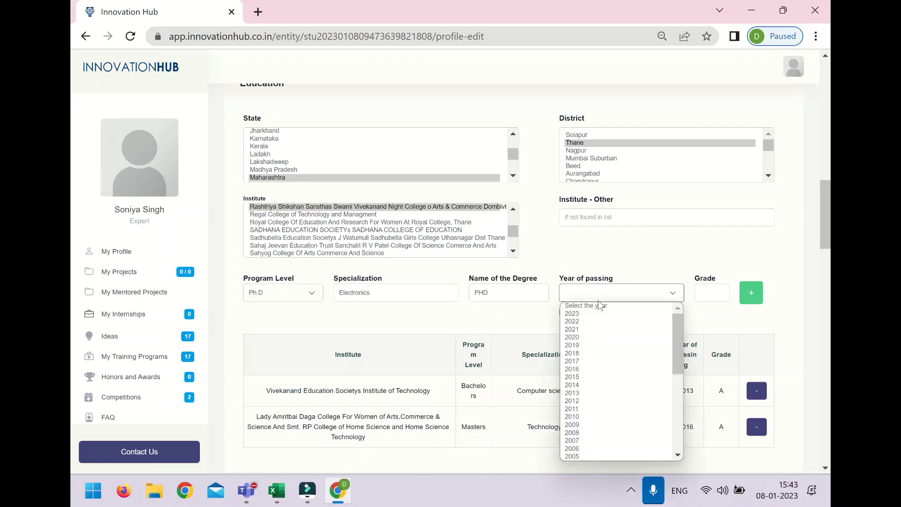
pyautogui.click(583, 347)
pyautogui.click(698, 298)
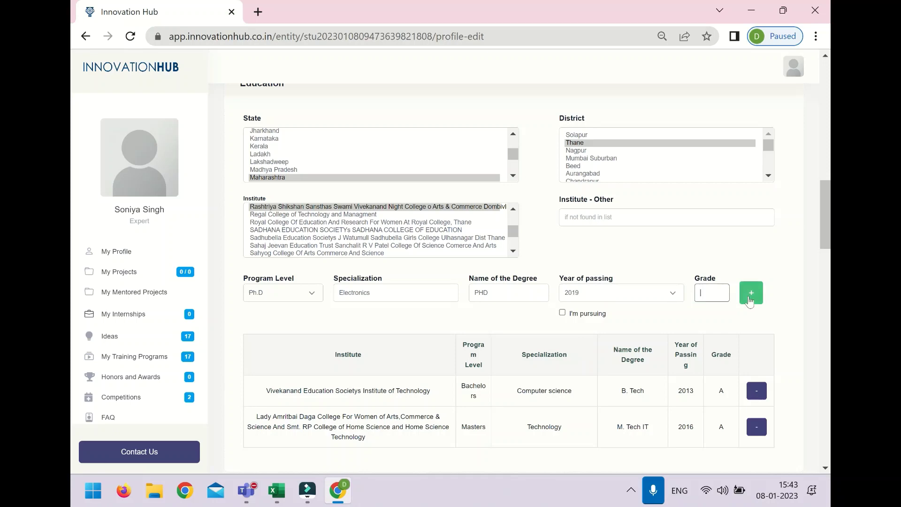
pyautogui.write('B')
pyautogui.click(749, 299)
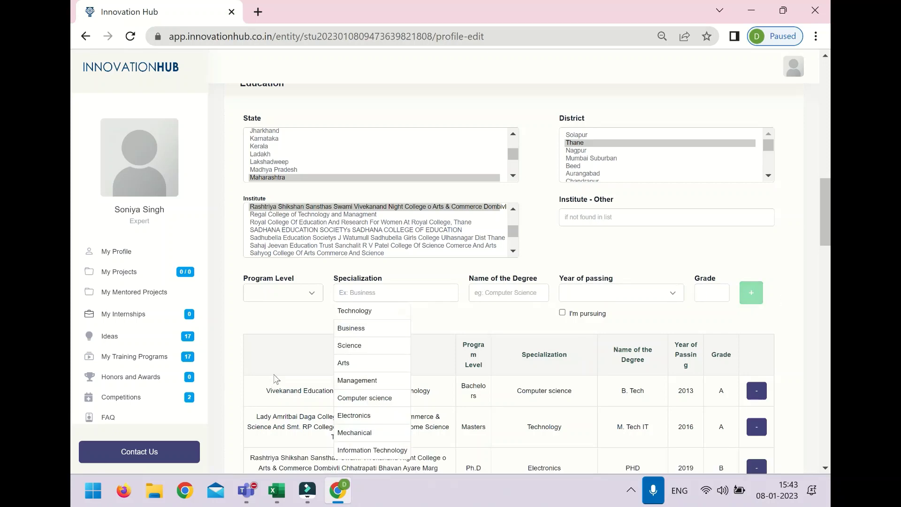
# Step: Type the skills 'Electronics, Computer Science, AI, Machine Learning', correcting a typo along the way
pyautogui.scroll(-7, 291, 317)
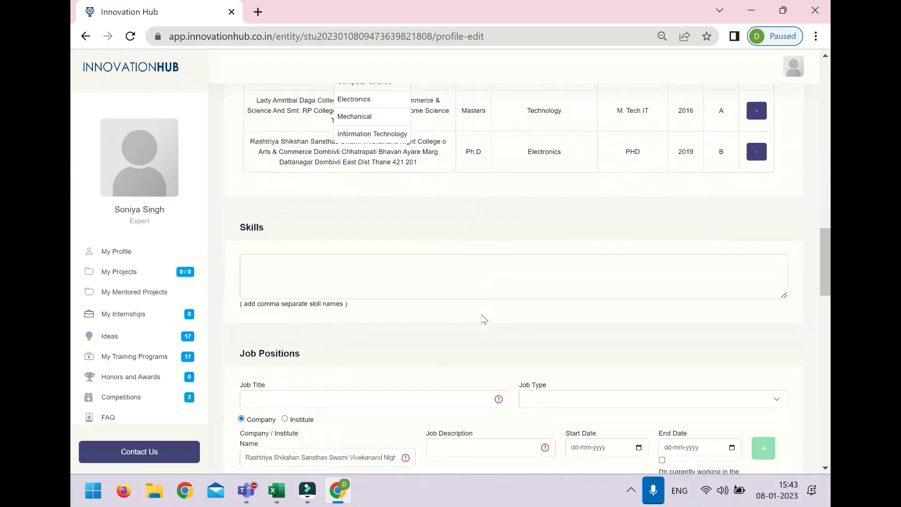
pyautogui.scroll(-3, 483, 319)
pyautogui.click(317, 157)
pyautogui.write('El')
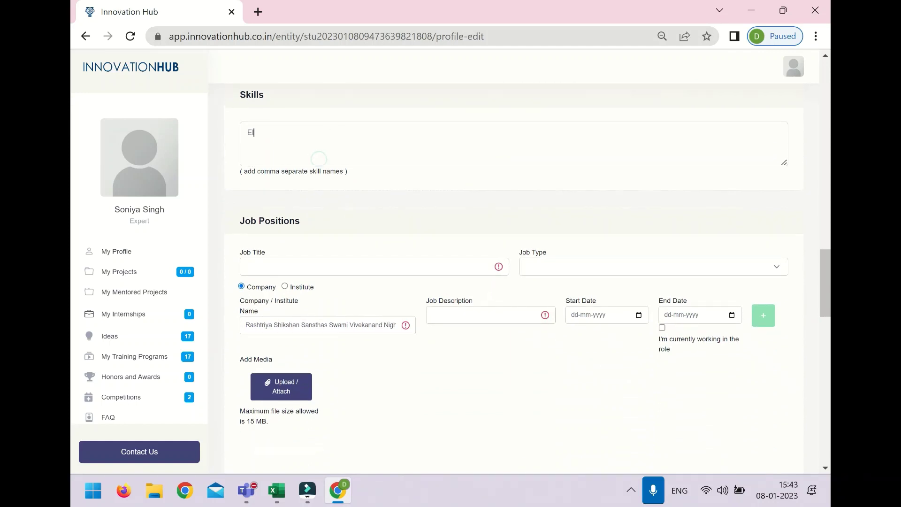
pyautogui.write('ect')
pyautogui.write('ronics, Compu')
pyautogui.write('ter Scienc')
pyautogui.write('e P')
pyautogui.write('MAch')
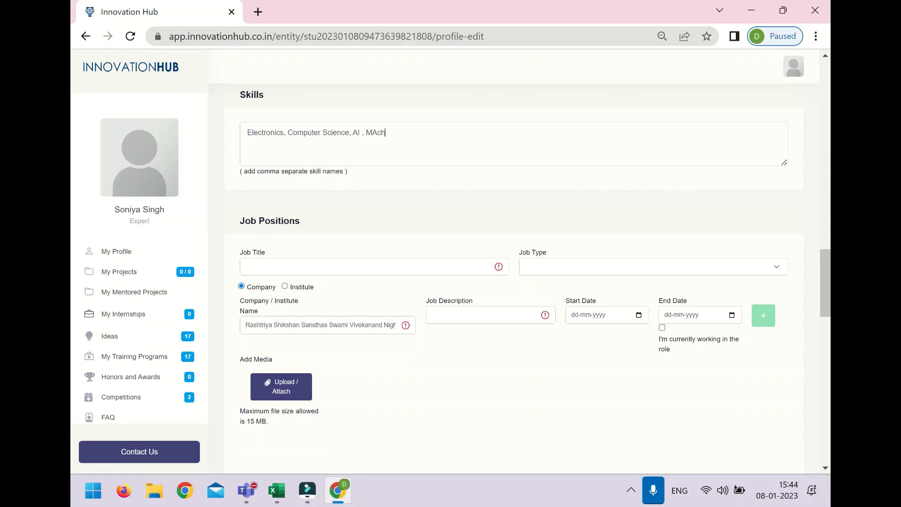
pyautogui.press('BackSpace')
pyautogui.write('achine LEarning')
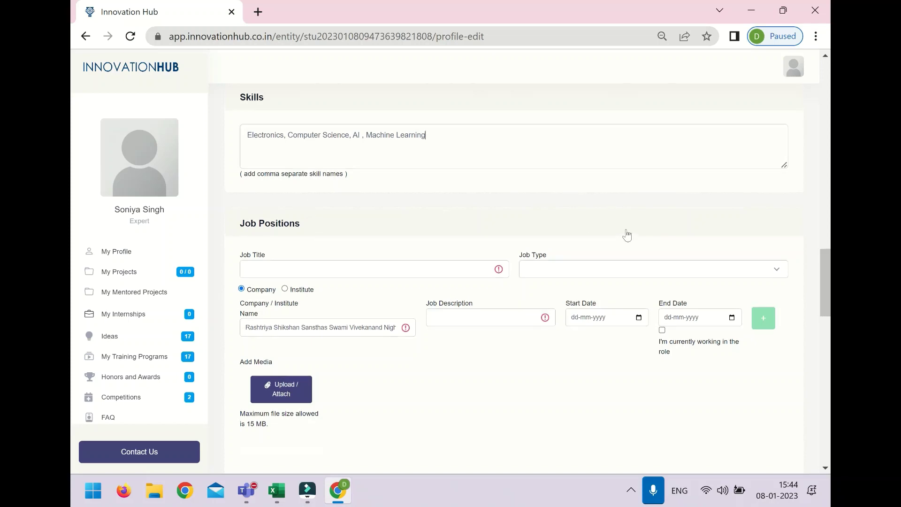
pyautogui.scroll(10, 625, 235)
pyautogui.scroll(-3, 552, 271)
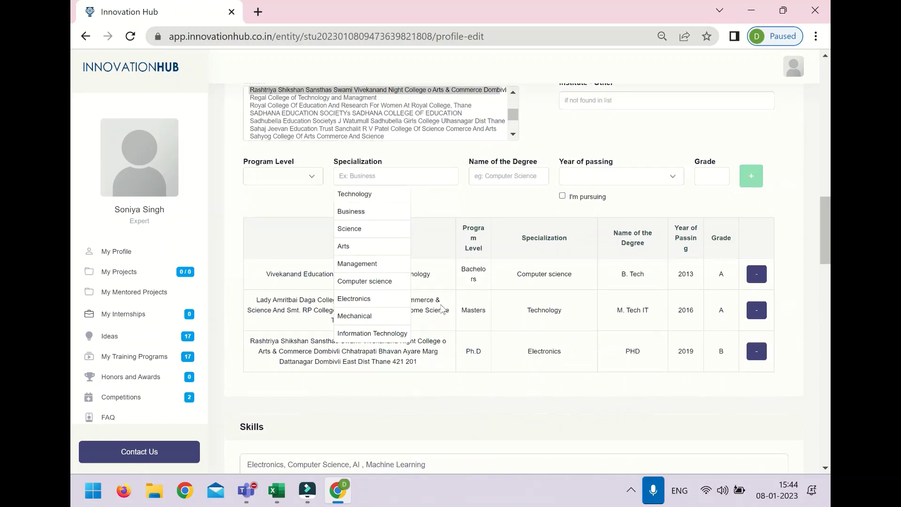
pyautogui.scroll(-9, 422, 305)
# Step: Enter a Part time Research Fellow job at Yashwantrao Chavan Engineering College, Nagpur, Maharashtra
pyautogui.click(301, 202)
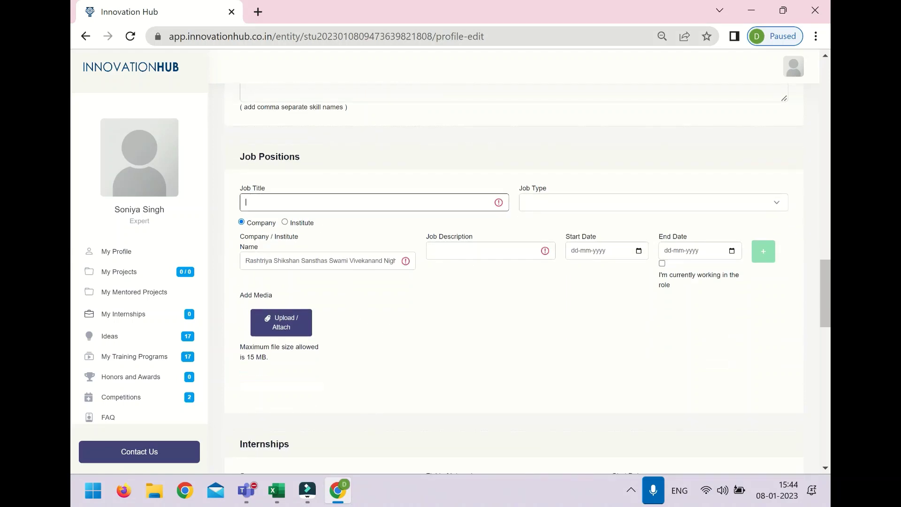
pyautogui.write('Research Fellow')
pyautogui.click(572, 202)
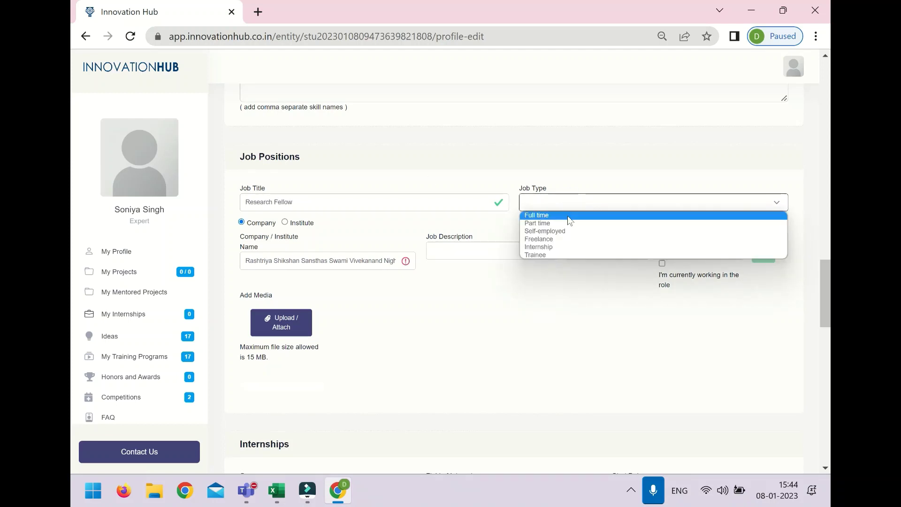
pyautogui.click(568, 223)
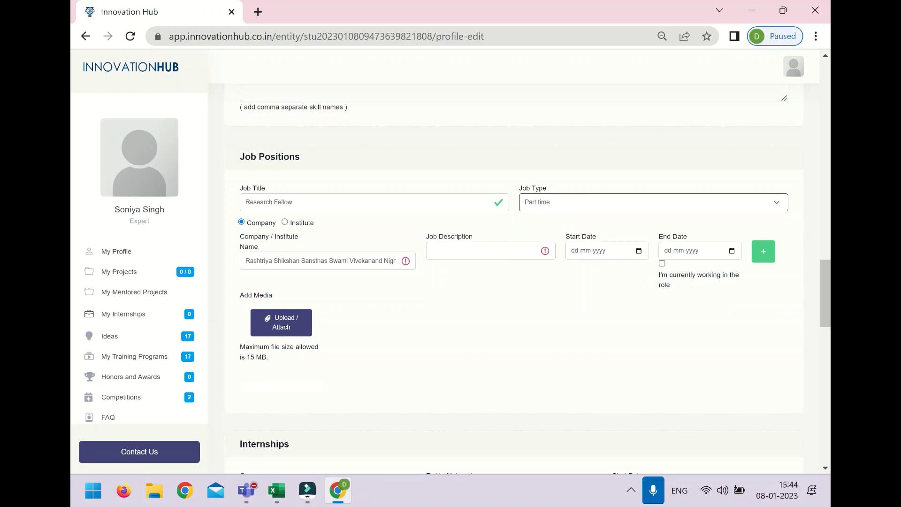
pyautogui.click(285, 222)
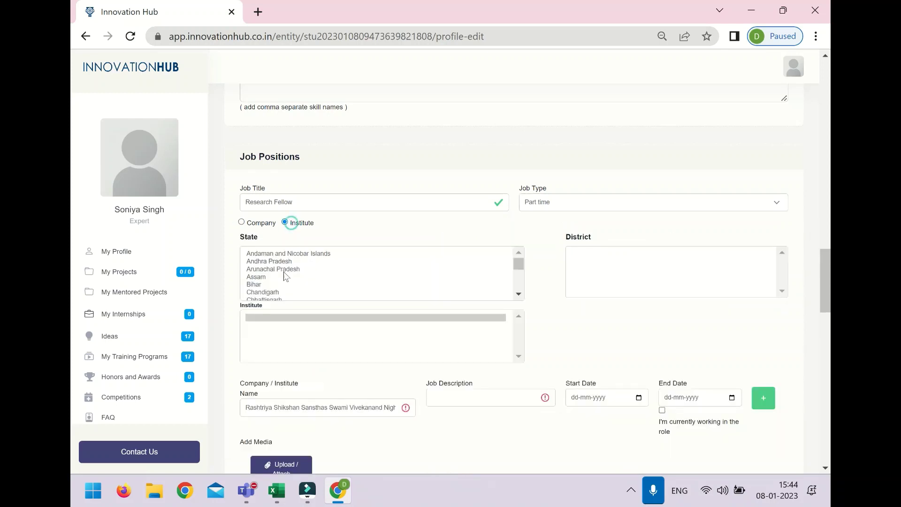
pyautogui.scroll(-5, 279, 272)
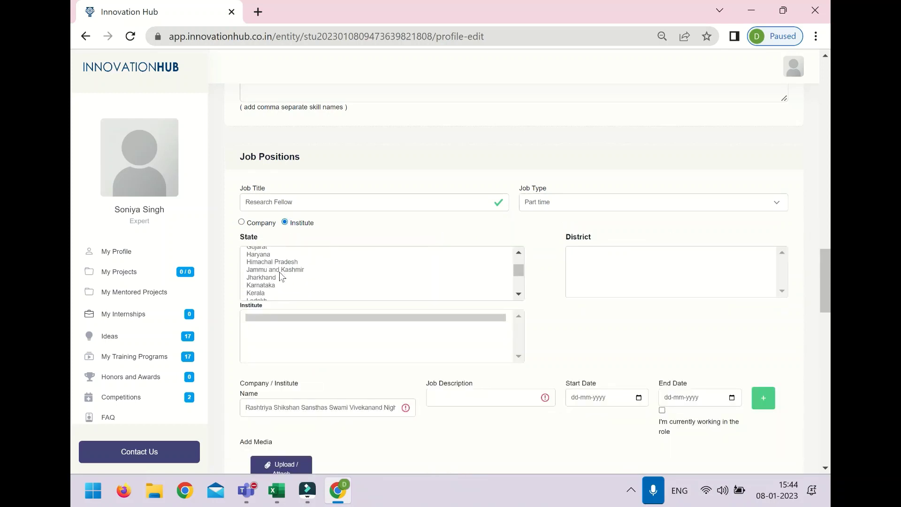
pyautogui.click(280, 273)
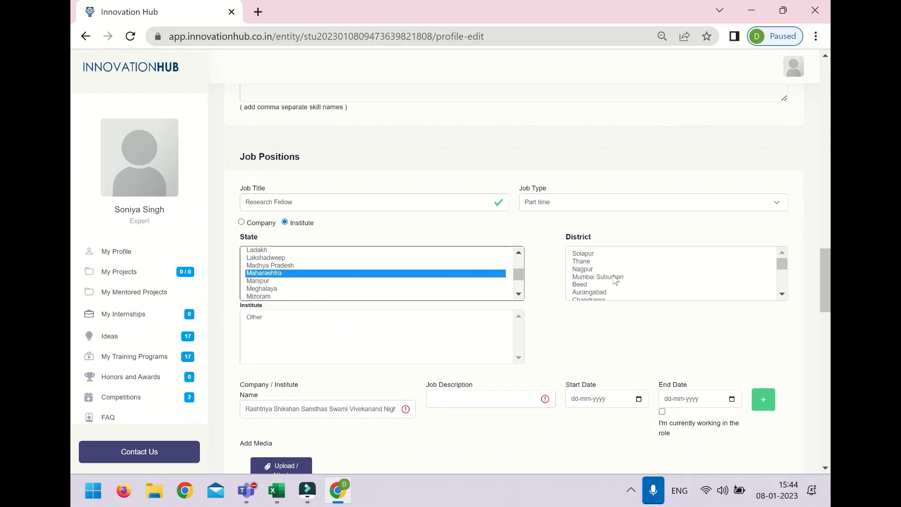
pyautogui.click(582, 269)
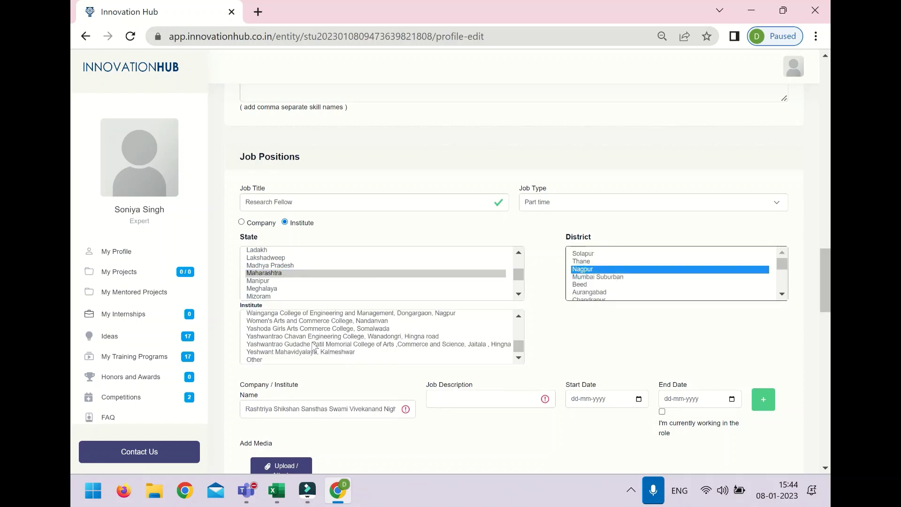
pyautogui.scroll(-1, 314, 347)
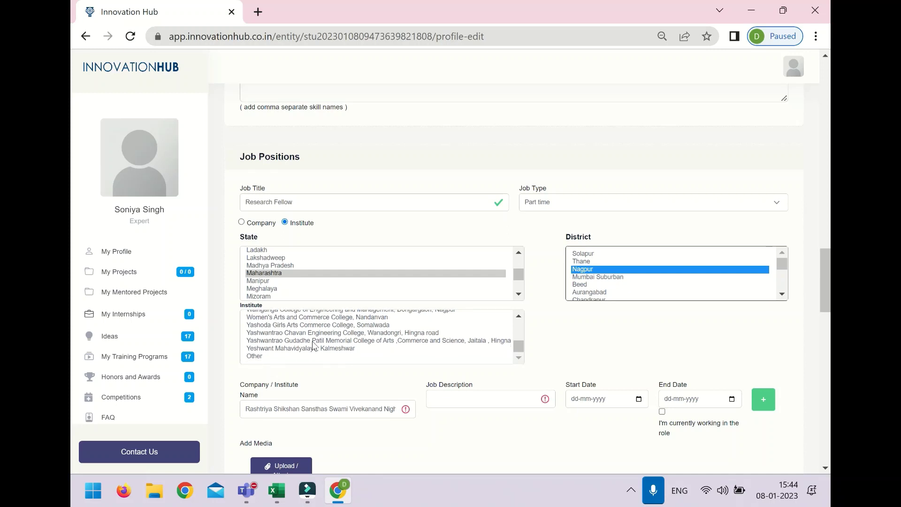
pyautogui.click(314, 333)
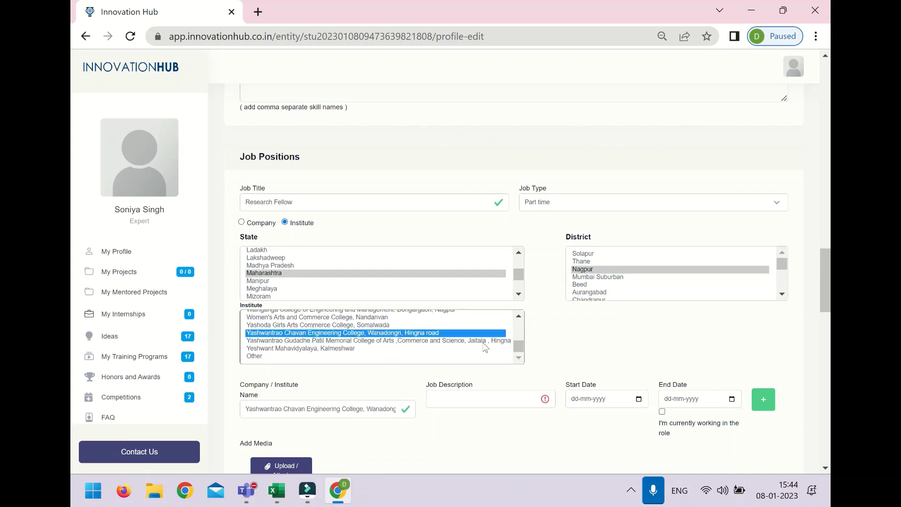
# Step: Write the job description for the Research Fellow position
pyautogui.click(469, 399)
pyautogui.write('Full Ti')
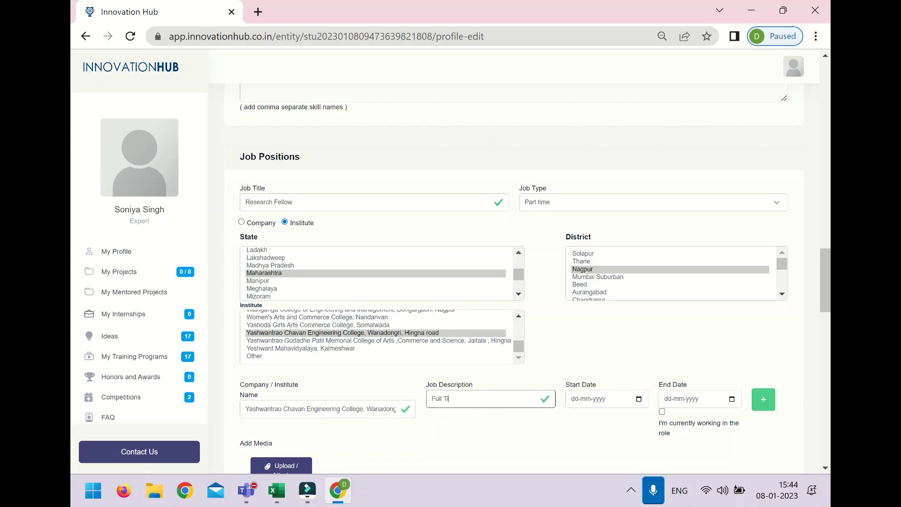
pyautogui.write('m')
pyautogui.press('BackSpace')
pyautogui.press('BackSpace')
pyautogui.press('BackSpace')
pyautogui.press('BackSpace')
pyautogui.press('BackSpace')
pyautogui.press('BackSpace')
pyautogui.press('BackSpace')
pyautogui.press('BackSpace')
pyautogui.write('Pa')
# Step: Set the job start date to 1 January 2014 in the calendar
pyautogui.click(631, 402)
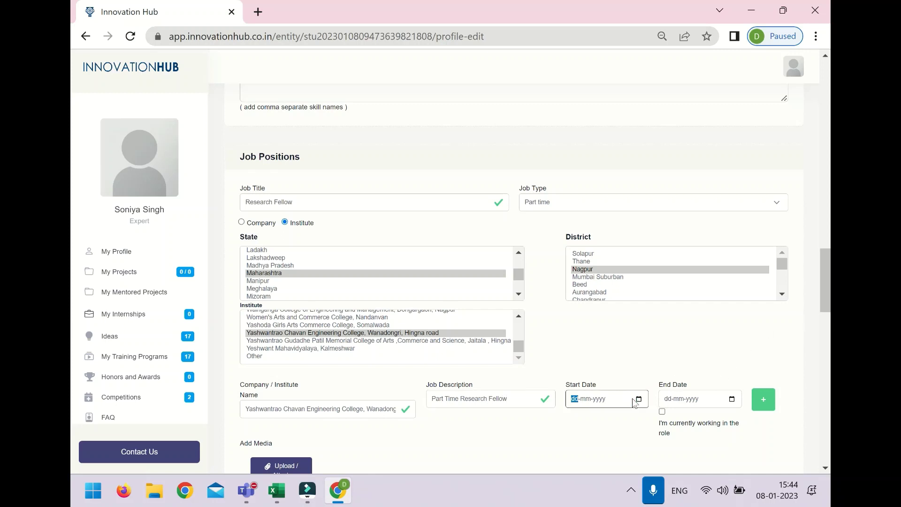
pyautogui.click(639, 399)
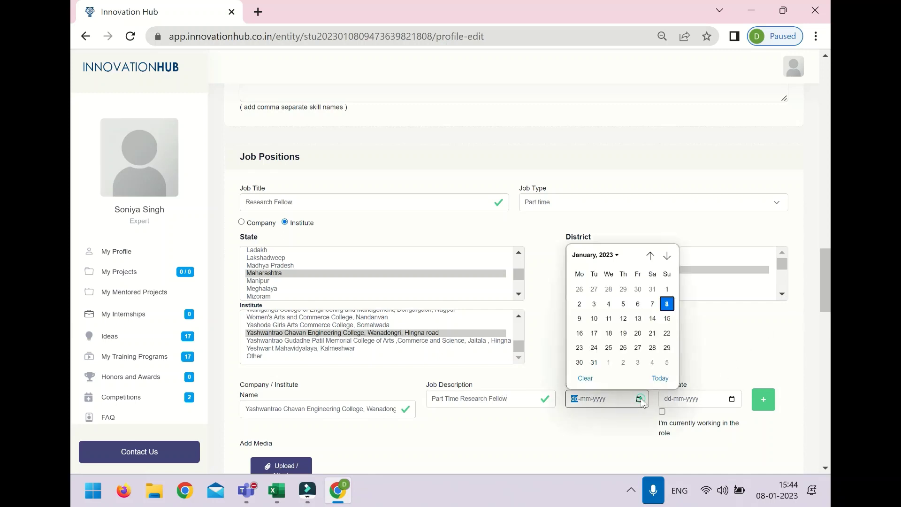
pyautogui.click(615, 255)
pyautogui.scroll(3, 605, 280)
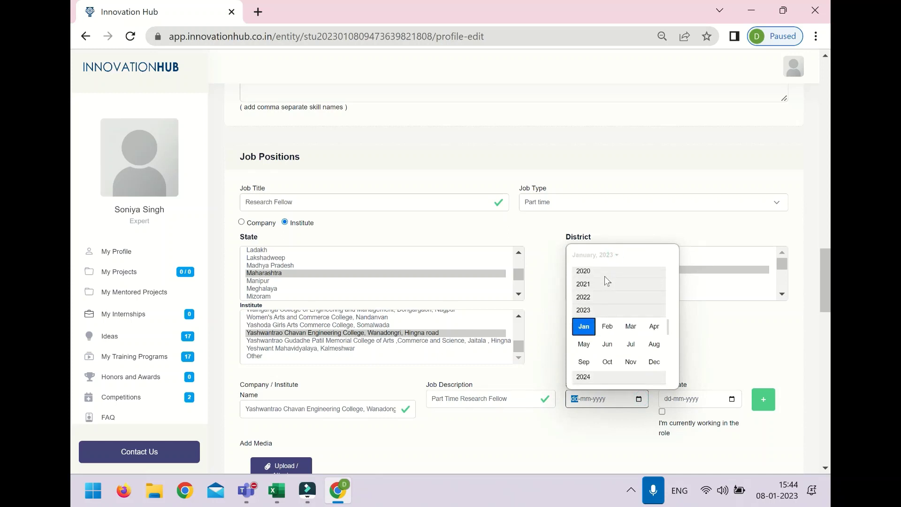
pyautogui.scroll(2, 605, 276)
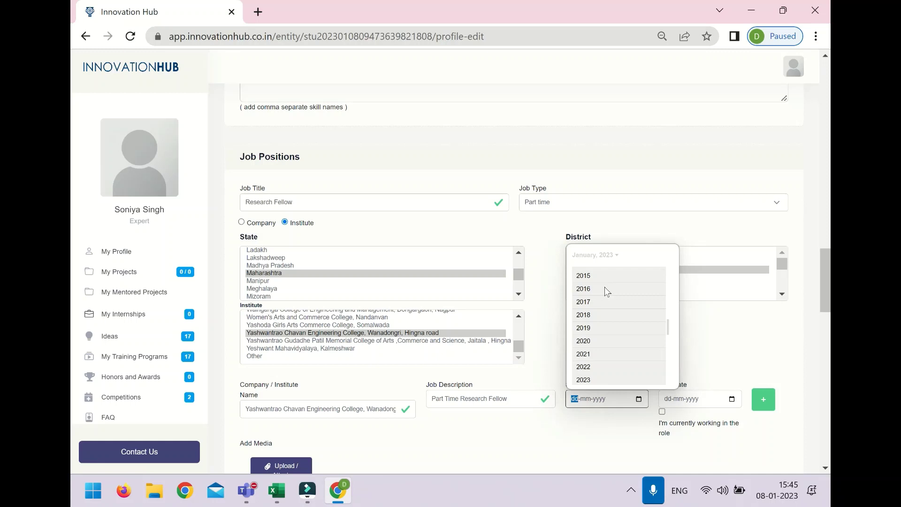
pyautogui.scroll(2, 604, 288)
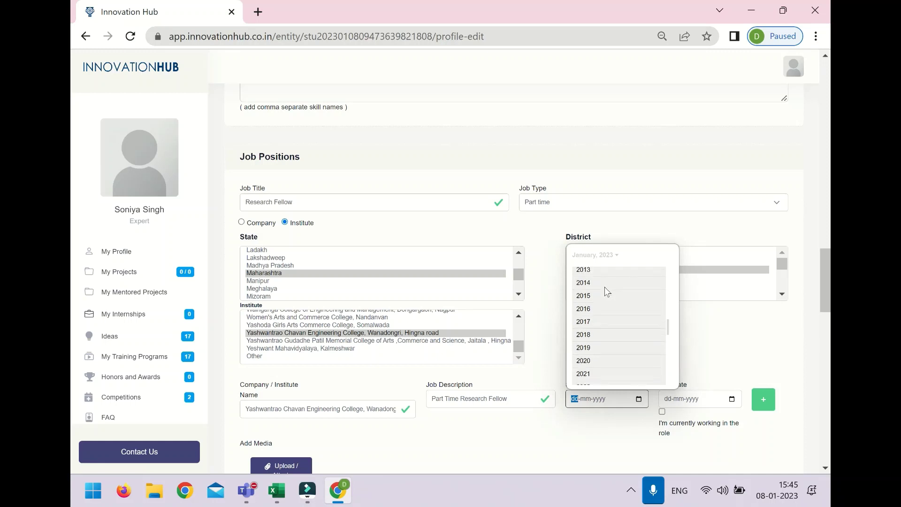
pyautogui.click(604, 287)
pyautogui.click(583, 288)
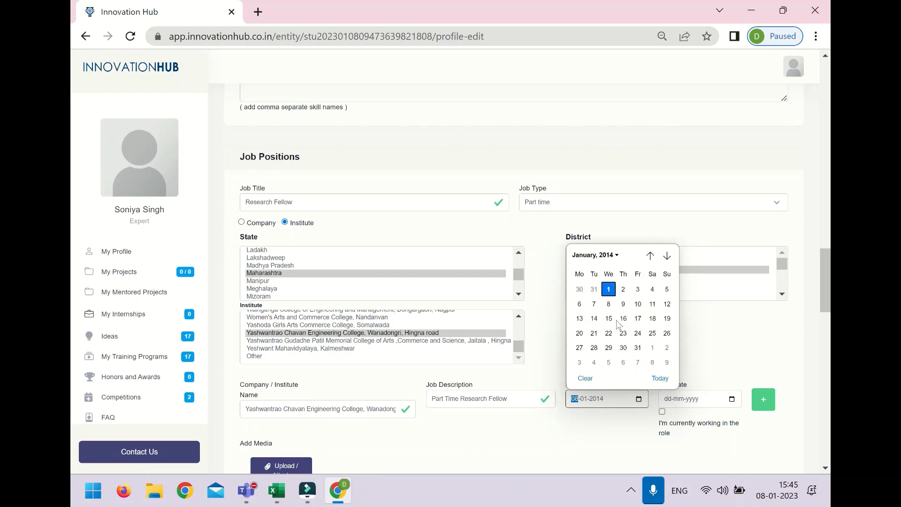
pyautogui.click(608, 289)
# Step: Set the end date to 31 October 2018 and add the job to the table
pyautogui.click(727, 400)
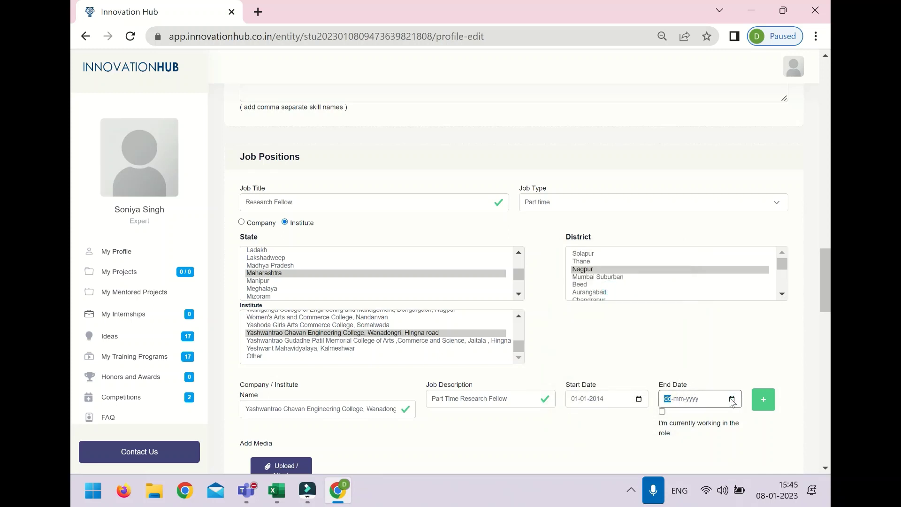
pyautogui.click(730, 399)
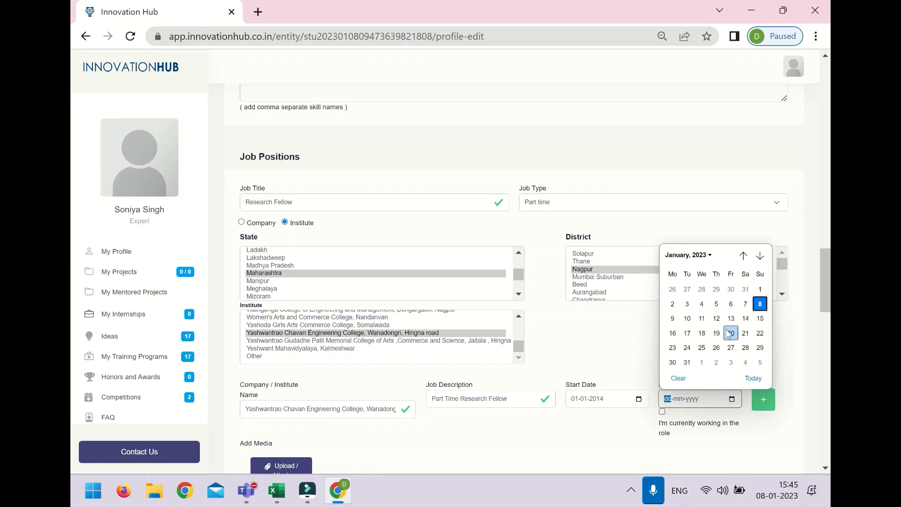
pyautogui.click(709, 254)
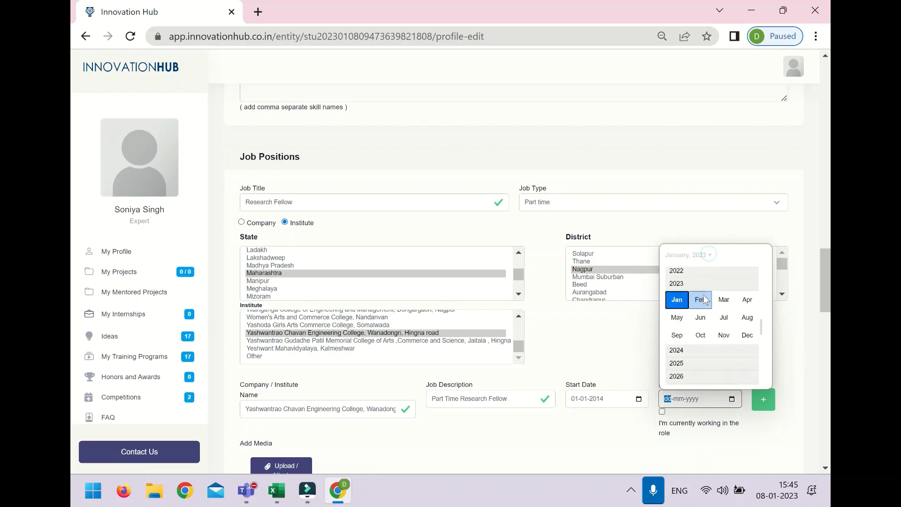
pyautogui.scroll(2, 706, 299)
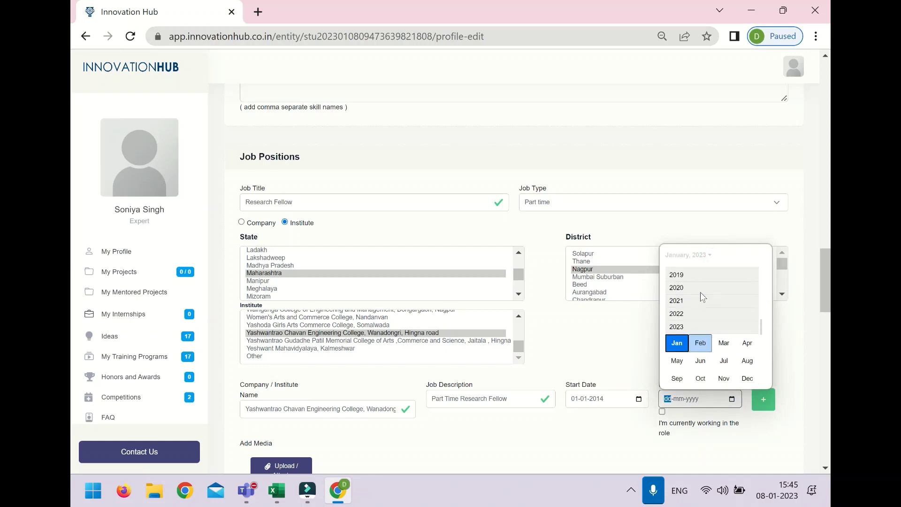
pyautogui.click(677, 273)
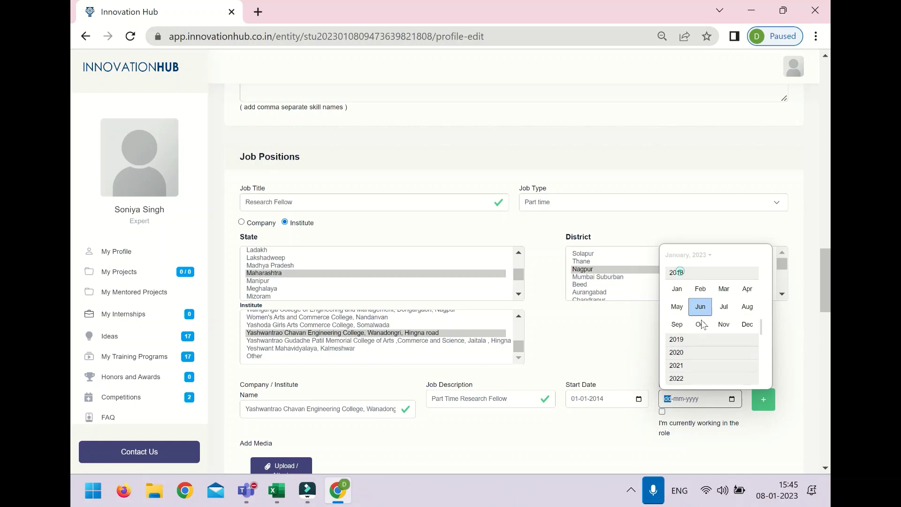
pyautogui.click(703, 330)
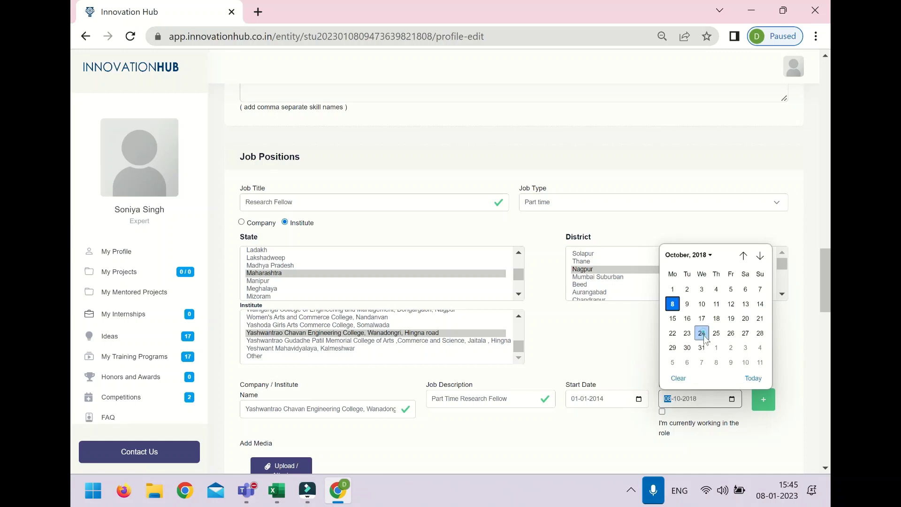
pyautogui.click(704, 347)
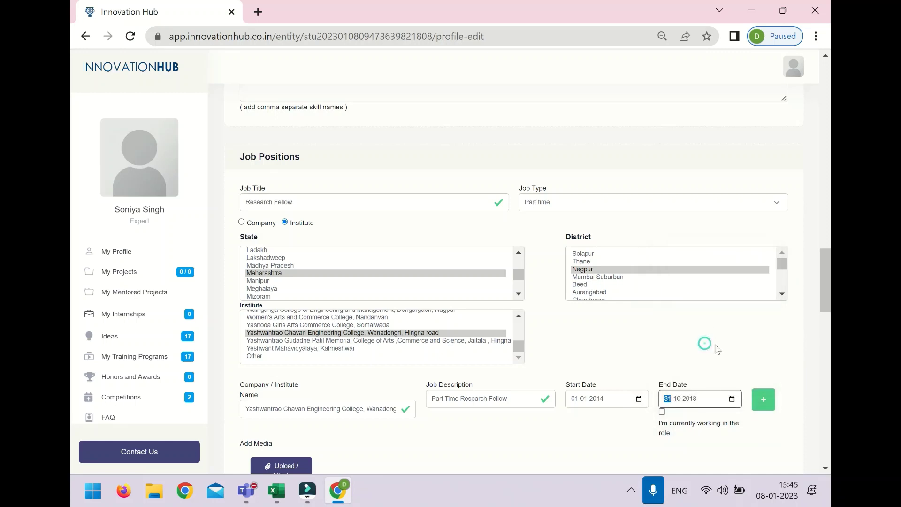
pyautogui.scroll(-3, 764, 402)
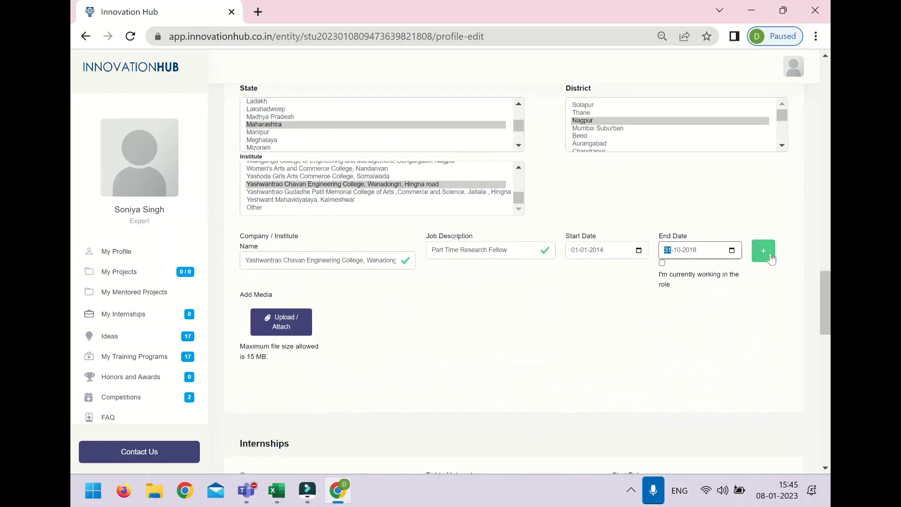
pyautogui.click(770, 252)
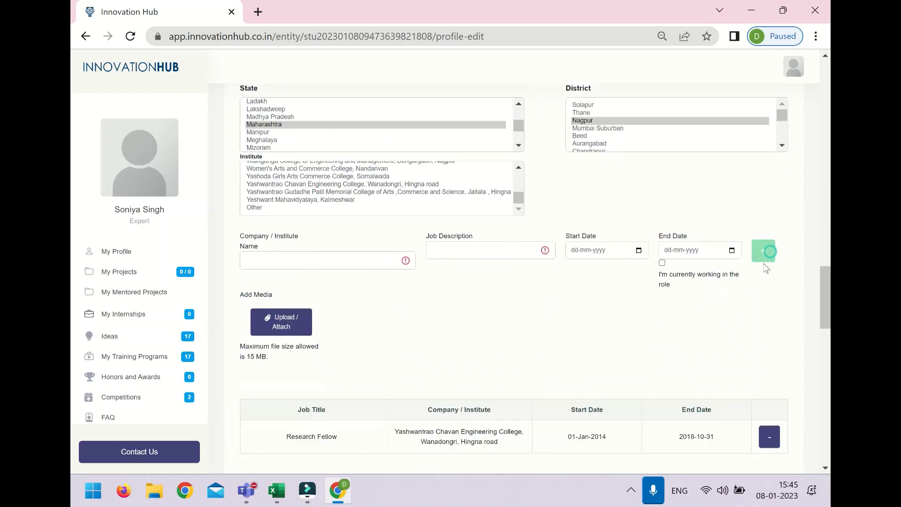
# Step: Enter the job title 'Asst. Professor' with job type Full time
pyautogui.scroll(-1, 699, 314)
pyautogui.scroll(1, 679, 310)
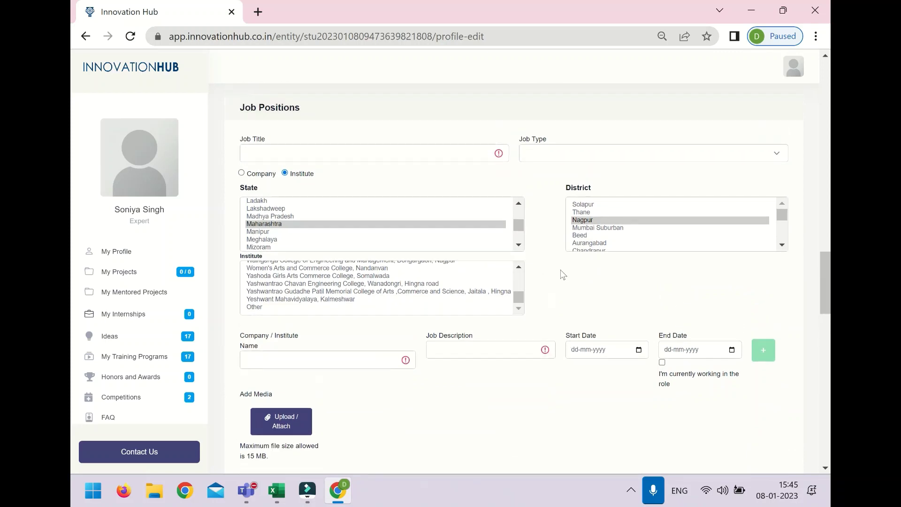
pyautogui.click(270, 154)
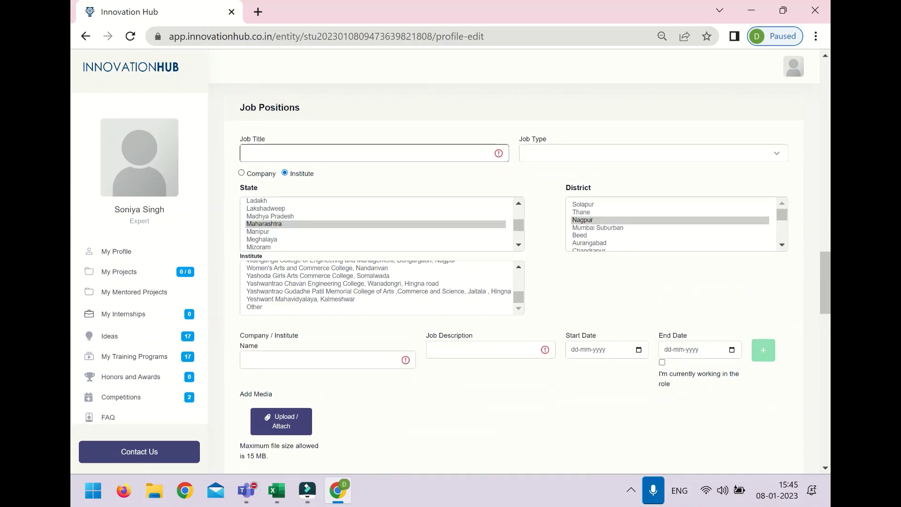
pyautogui.write('As')
pyautogui.write('st. Professor')
pyautogui.click(558, 154)
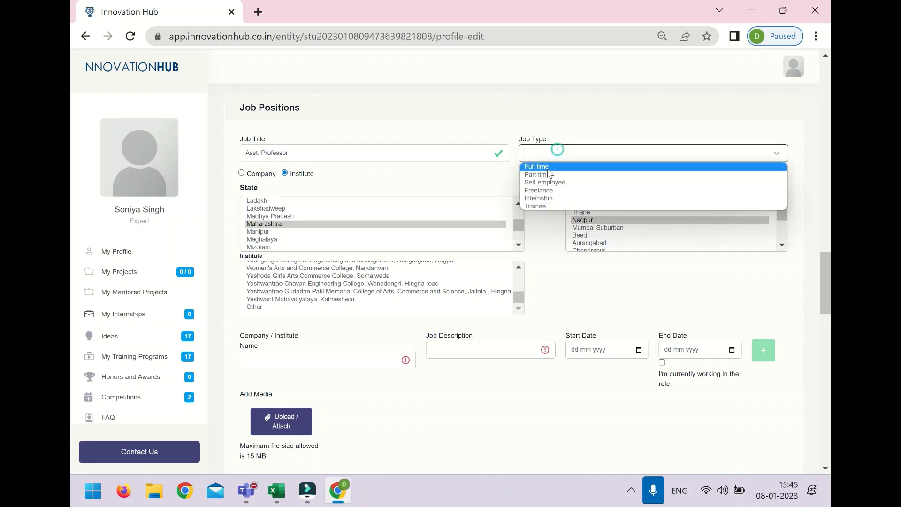
pyautogui.click(547, 168)
# Step: Set the location to Maharashtra, Thane, and the institute to A P Shah Institute Of Technology
pyautogui.click(280, 225)
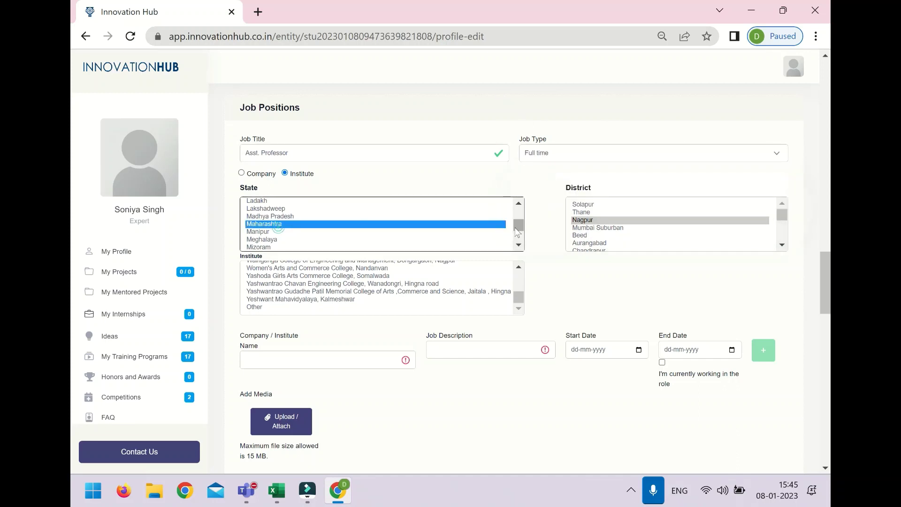
pyautogui.click(592, 213)
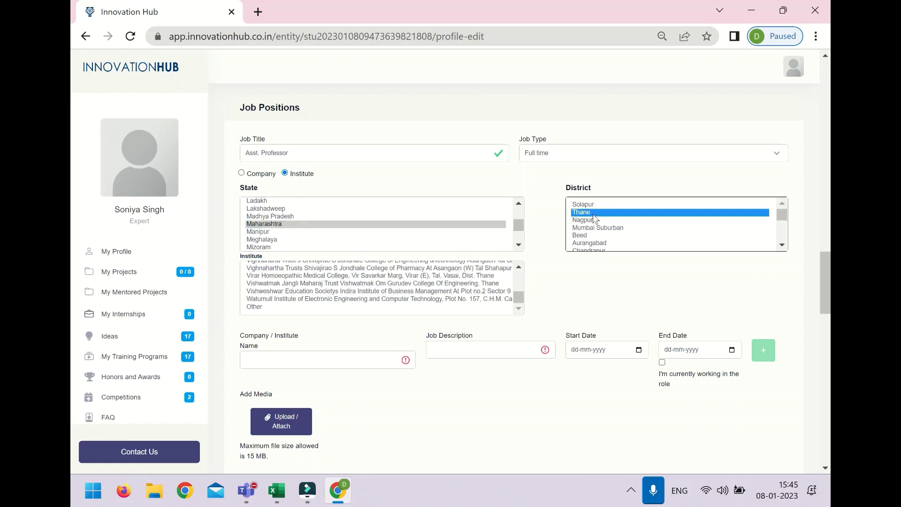
pyautogui.scroll(5, 488, 233)
pyautogui.scroll(2, 474, 231)
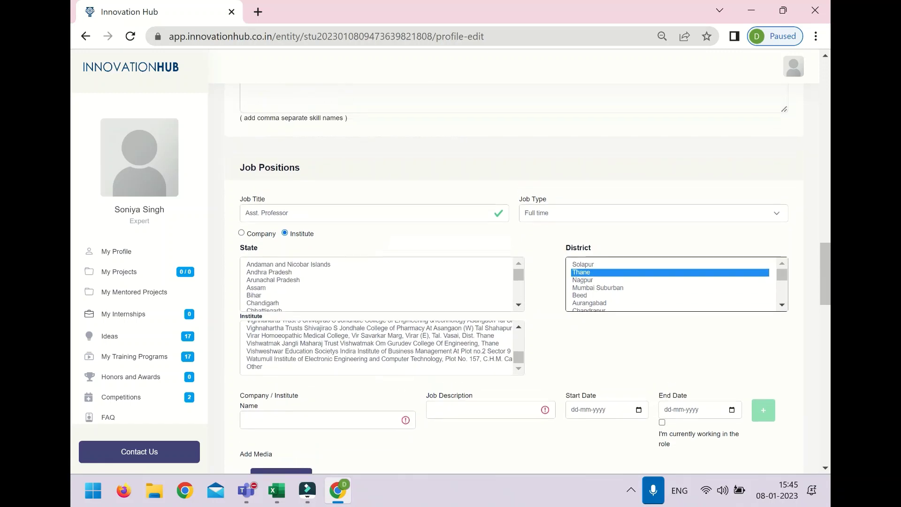
pyautogui.scroll(-2, 337, 310)
pyautogui.scroll(-2, 338, 311)
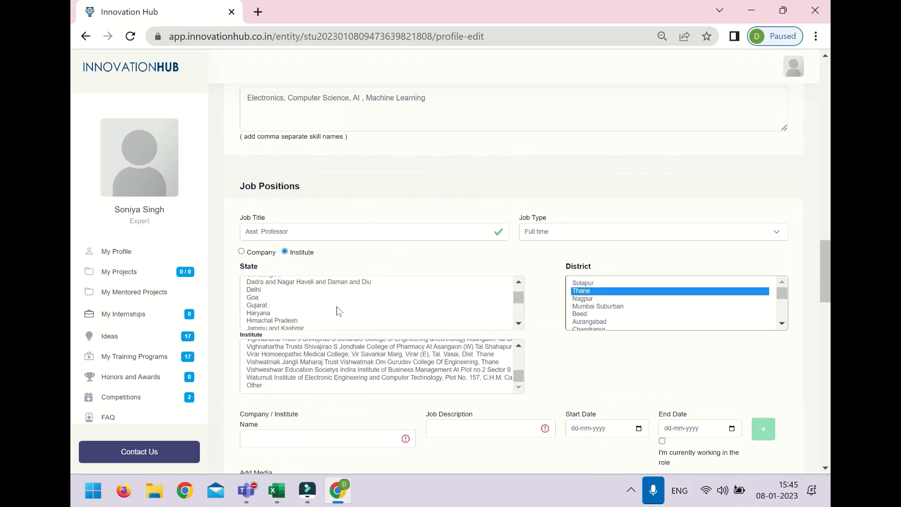
pyautogui.click(330, 355)
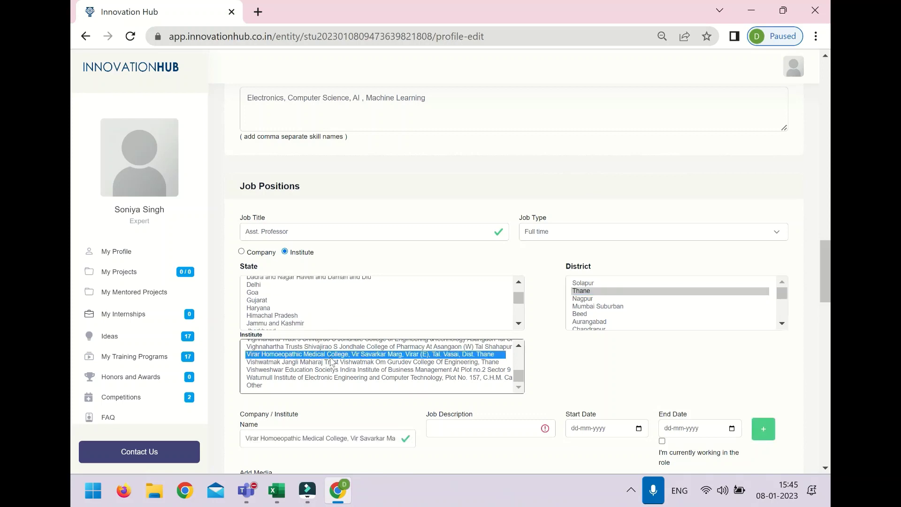
pyautogui.scroll(5, 331, 361)
pyautogui.scroll(15, 330, 360)
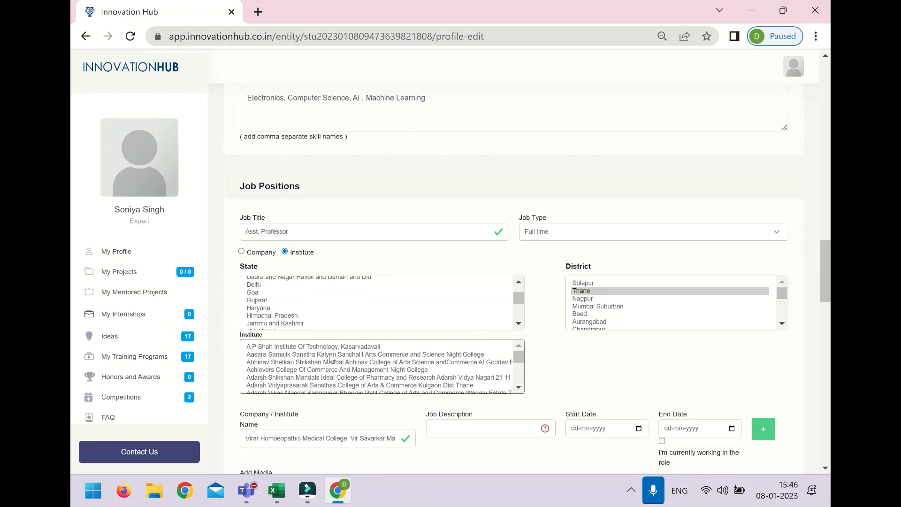
pyautogui.click(331, 347)
pyautogui.click(582, 381)
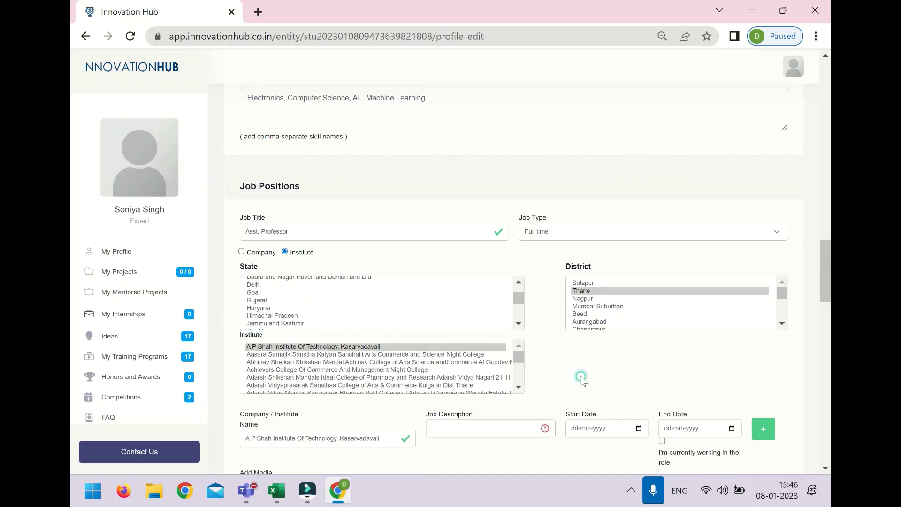
pyautogui.scroll(-2, 580, 377)
pyautogui.scroll(-1, 578, 376)
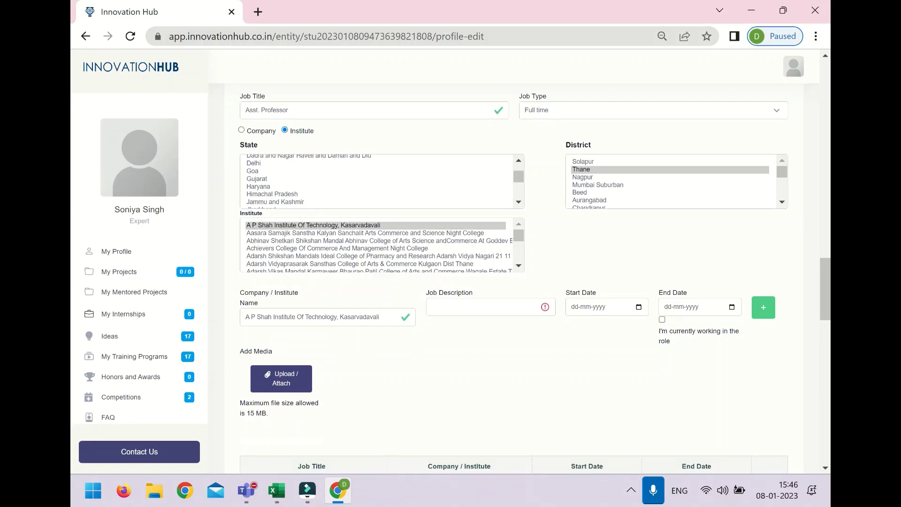
# Step: Write a 'Full Time' job description for the Asst. Professor role
pyautogui.click(441, 306)
pyautogui.write('Full')
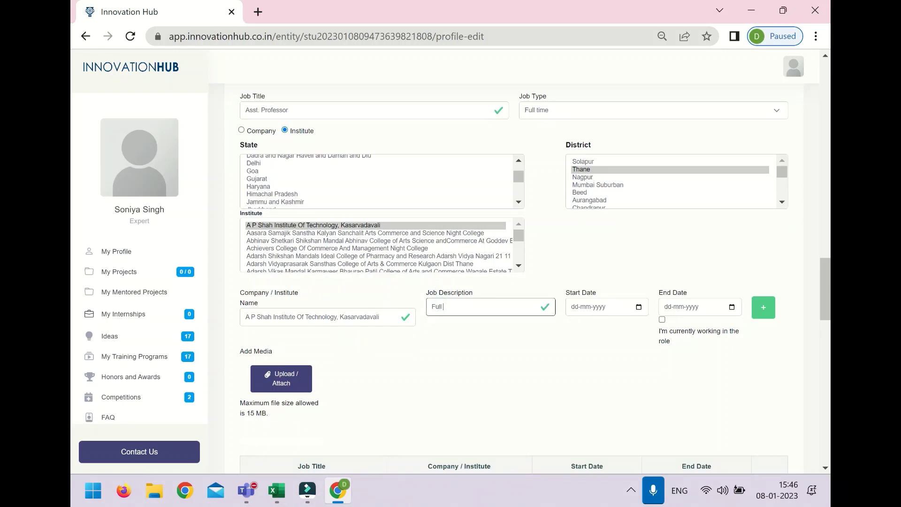
pyautogui.write(' Time role')
pyautogui.click(639, 307)
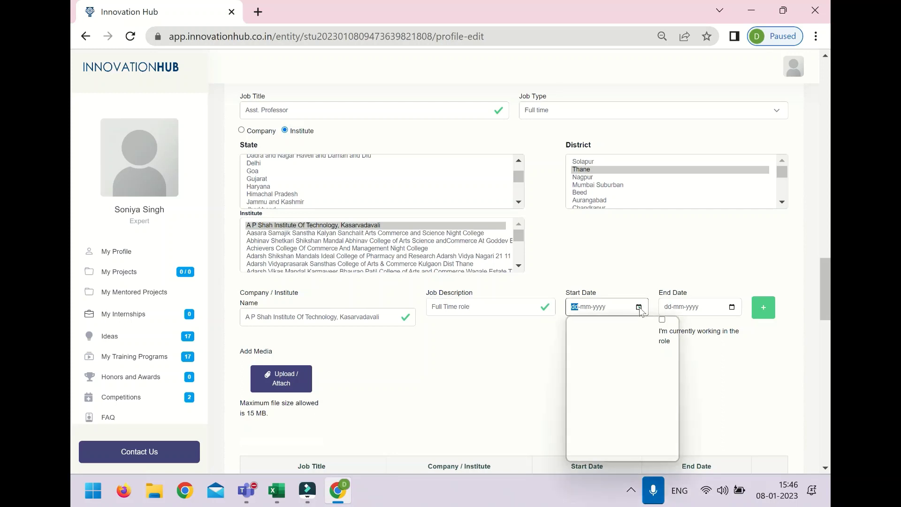
pyautogui.click(615, 325)
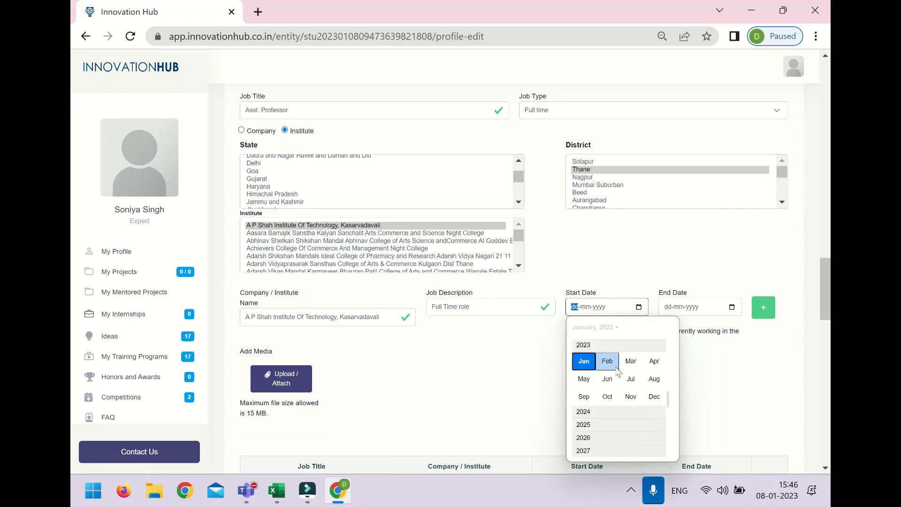
pyautogui.click(684, 361)
pyautogui.scroll(-3, 684, 363)
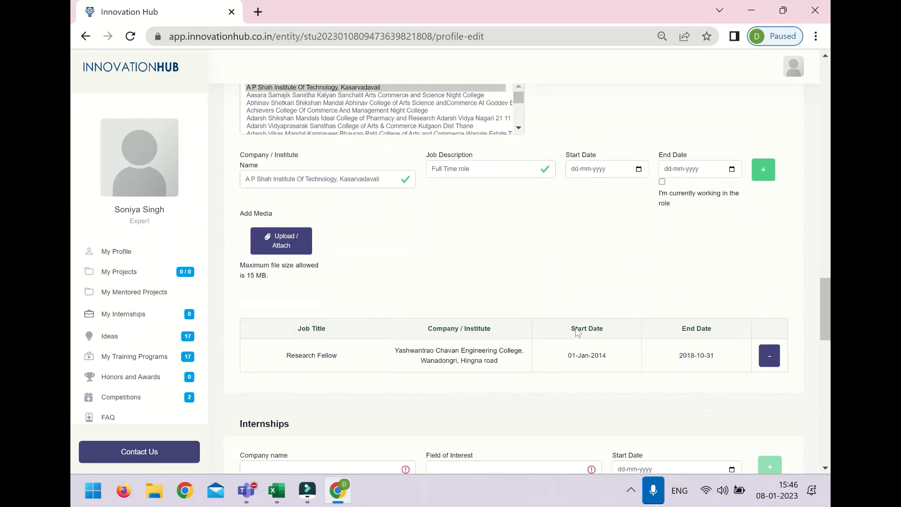
# Step: Set start date 15 November 2018, mark currently working, and add the role
pyautogui.click(638, 169)
pyautogui.click(609, 187)
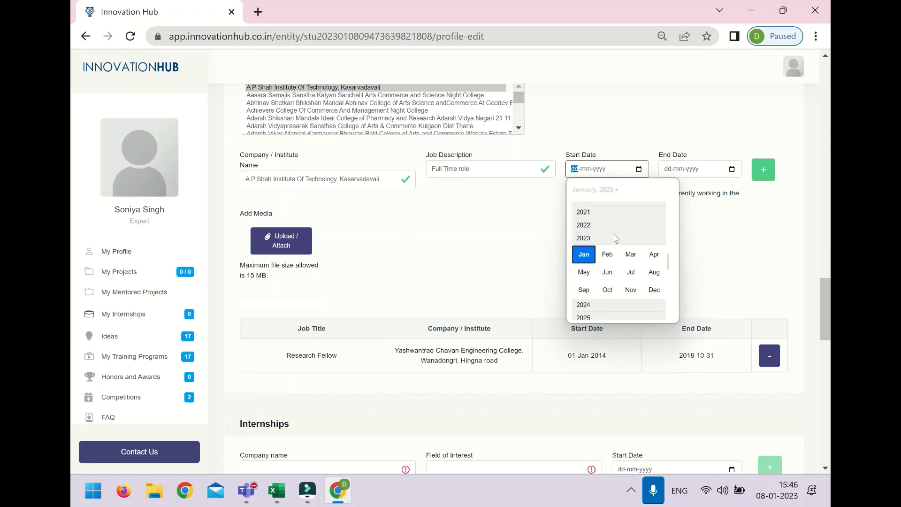
pyautogui.scroll(2, 615, 238)
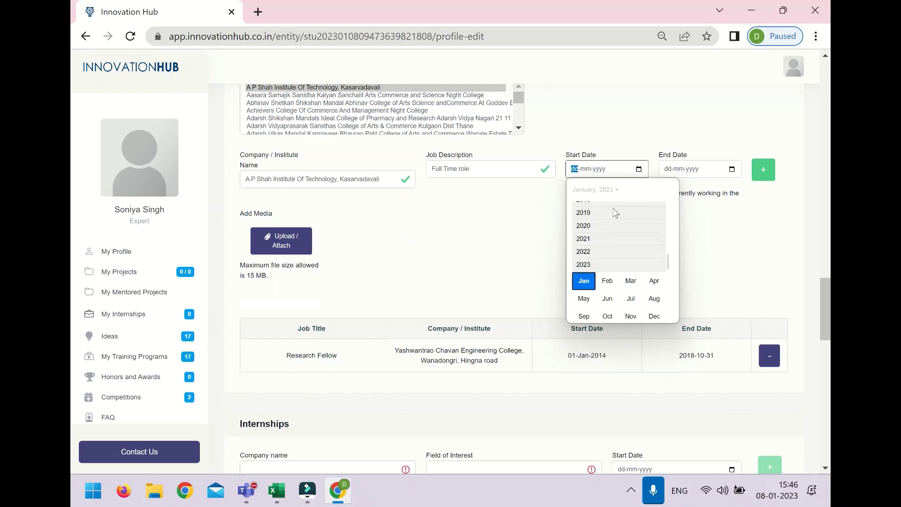
pyautogui.click(613, 212)
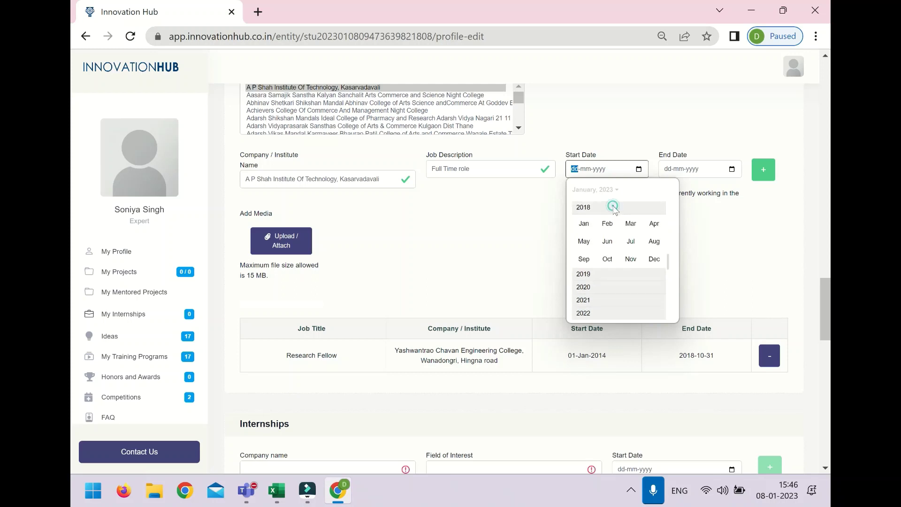
pyautogui.click(624, 262)
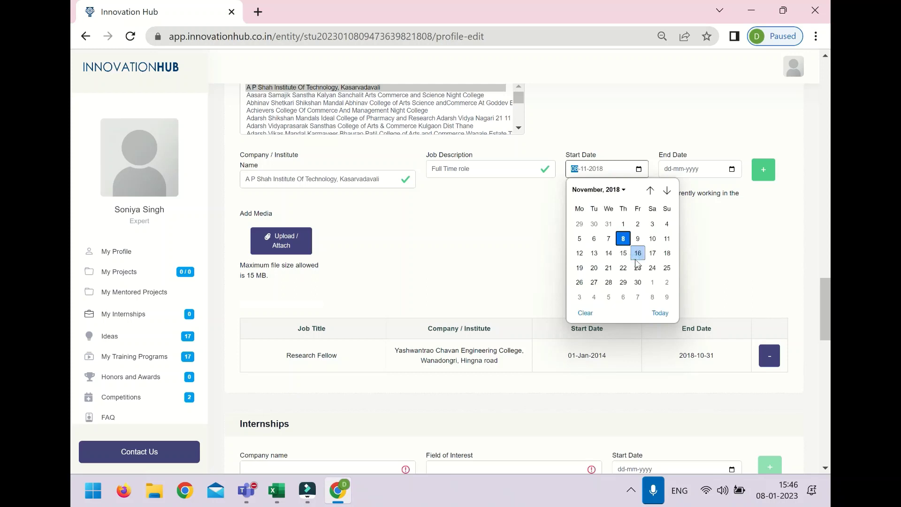
pyautogui.click(619, 255)
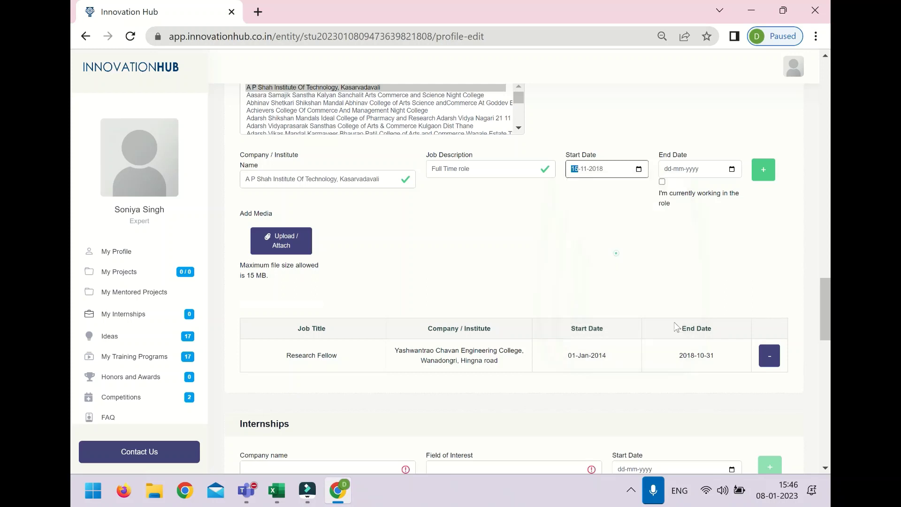
pyautogui.click(662, 182)
pyautogui.click(762, 164)
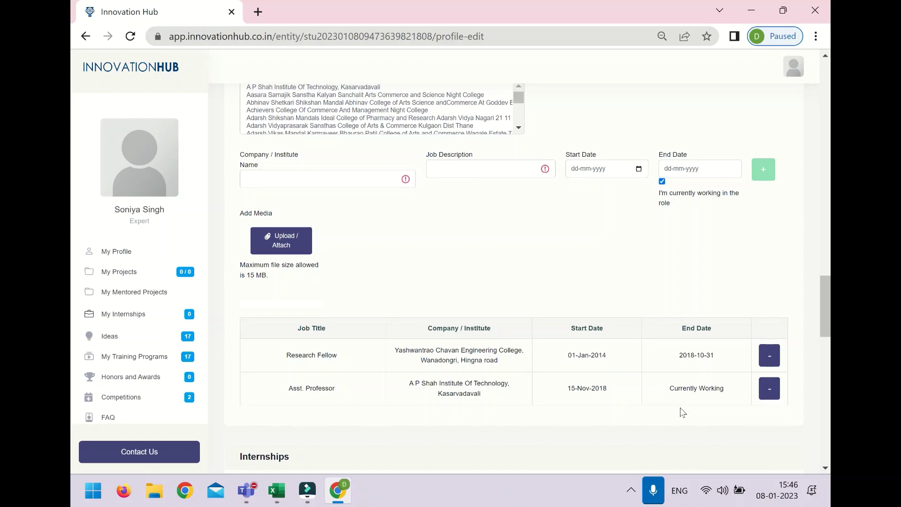
pyautogui.scroll(-5, 682, 412)
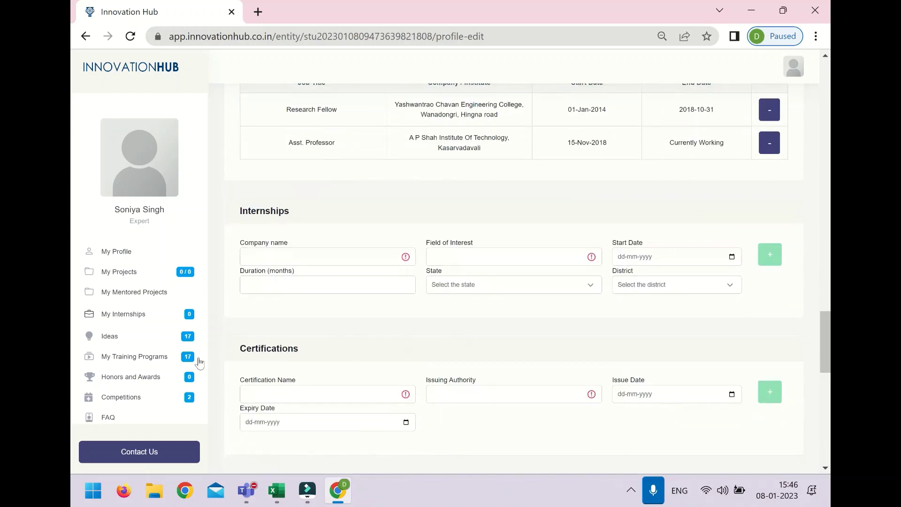
# Step: Enter internship company Meta Data Informatics with field of interest Computers
pyautogui.click(338, 263)
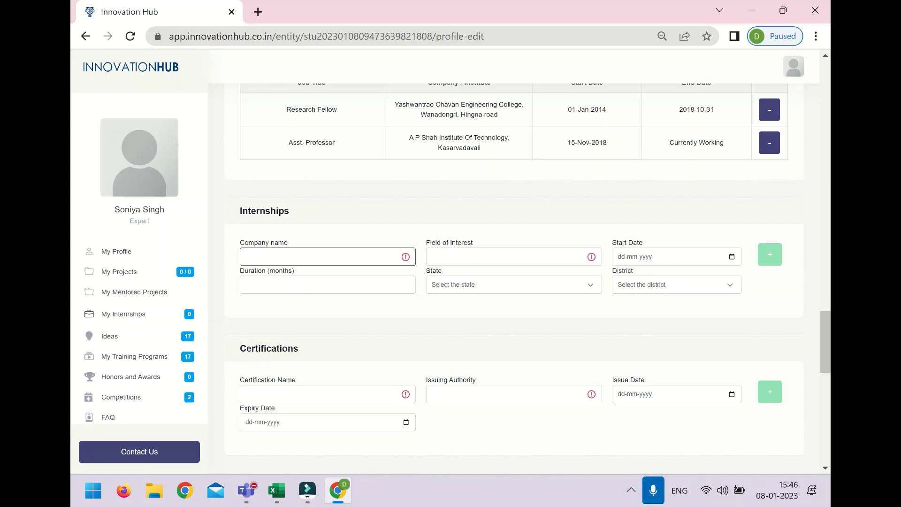
pyautogui.write('Meta Data Informatics')
pyautogui.click(473, 256)
pyautogui.write('d')
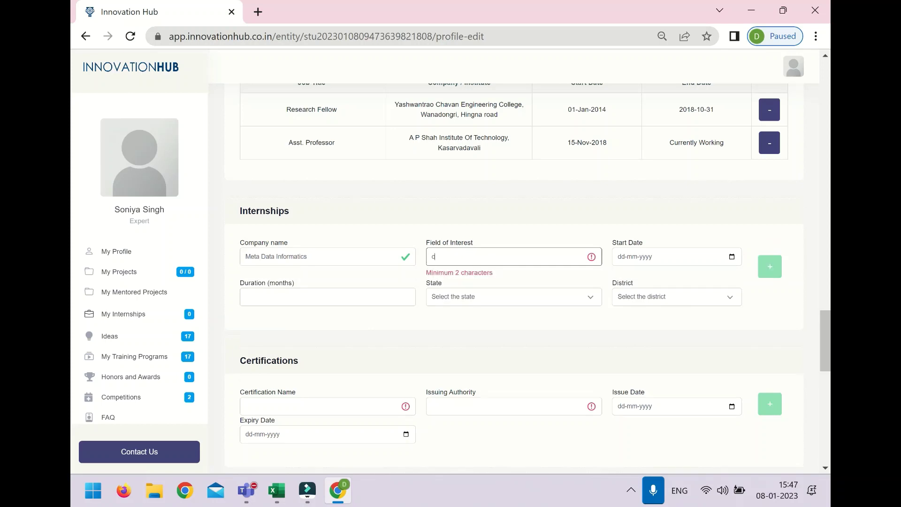
pyautogui.write('om')
pyautogui.press('BackSpace')
pyautogui.press('BackSpace')
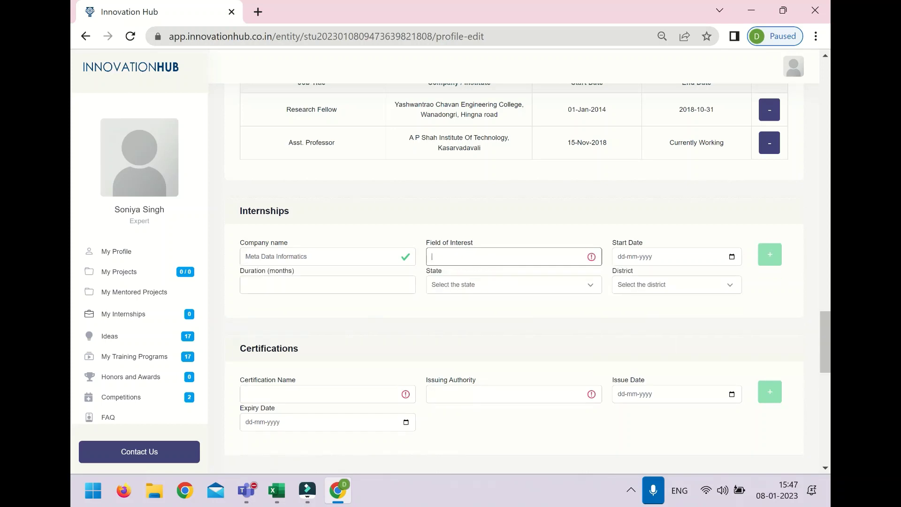
pyautogui.write('Computers')
# Step: Set the internship start date to 1 January 2015
pyautogui.click(731, 257)
pyautogui.click(641, 276)
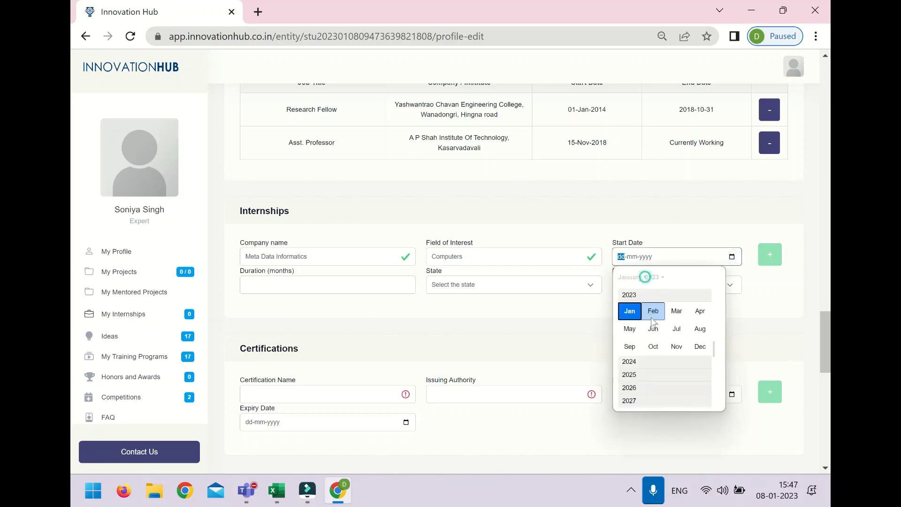
pyautogui.scroll(2, 676, 338)
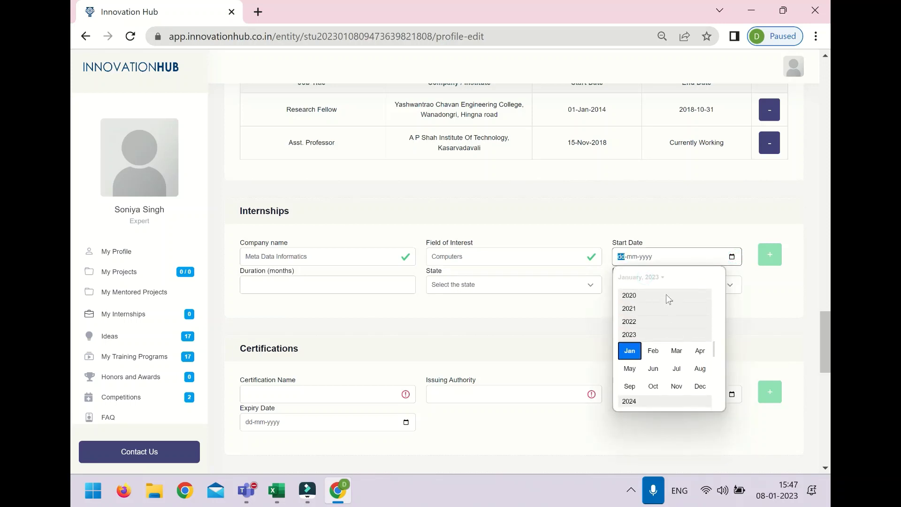
pyautogui.click(665, 294)
pyautogui.scroll(2, 656, 305)
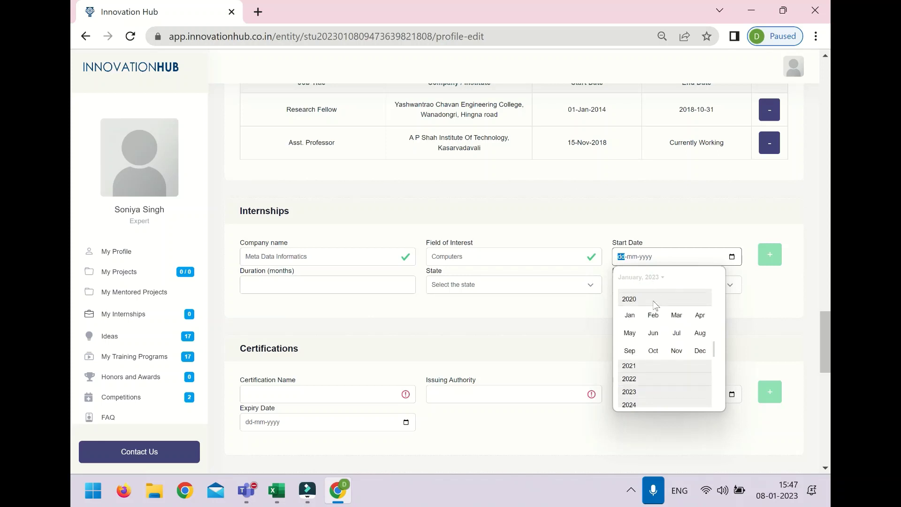
pyautogui.scroll(3, 655, 306)
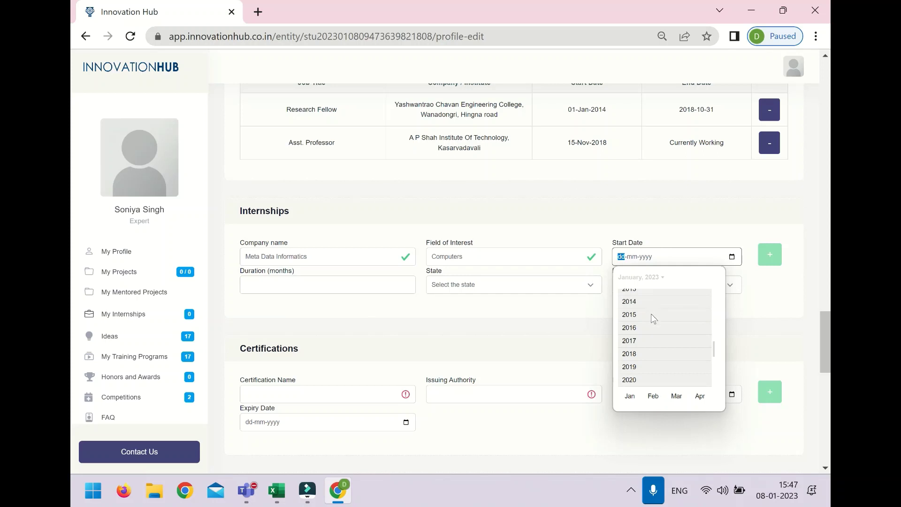
pyautogui.click(652, 315)
pyautogui.click(636, 313)
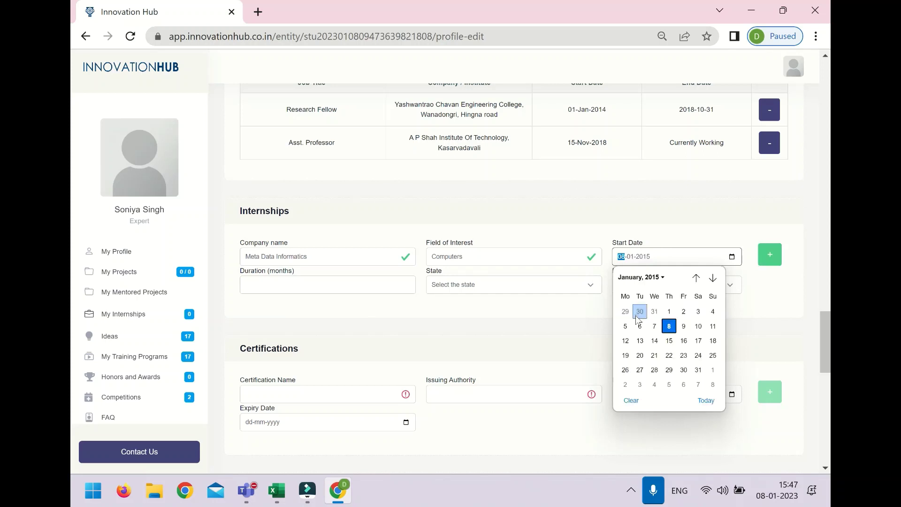
pyautogui.click(668, 311)
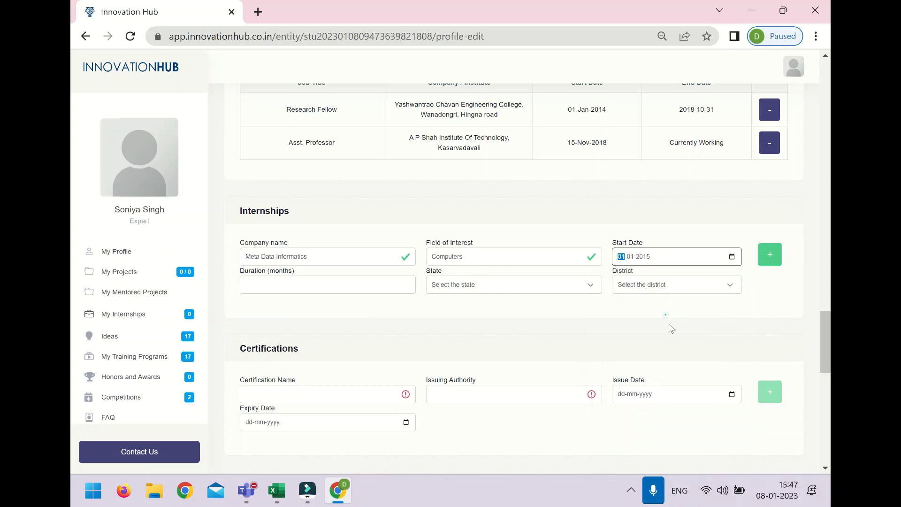
# Step: Set the internship duration to 5 months
pyautogui.click(290, 283)
pyautogui.write('6')
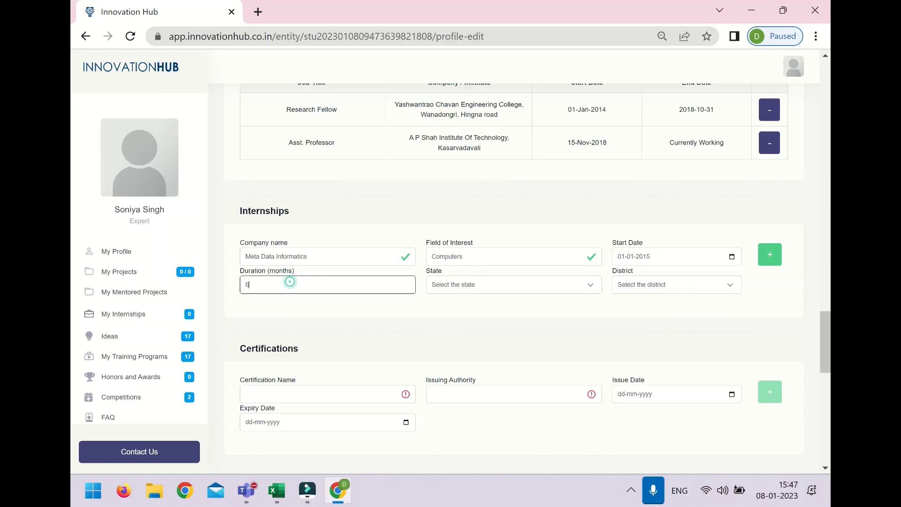
pyautogui.click(274, 285)
pyautogui.press('BackSpace')
pyautogui.write('5')
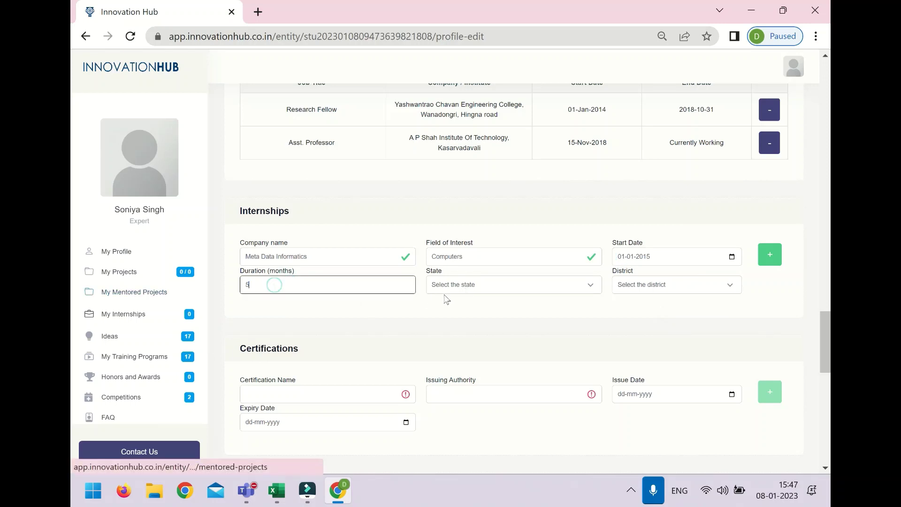
# Step: Choose state Maharashtra and district Bhandara, then add the internship to the list
pyautogui.click(491, 286)
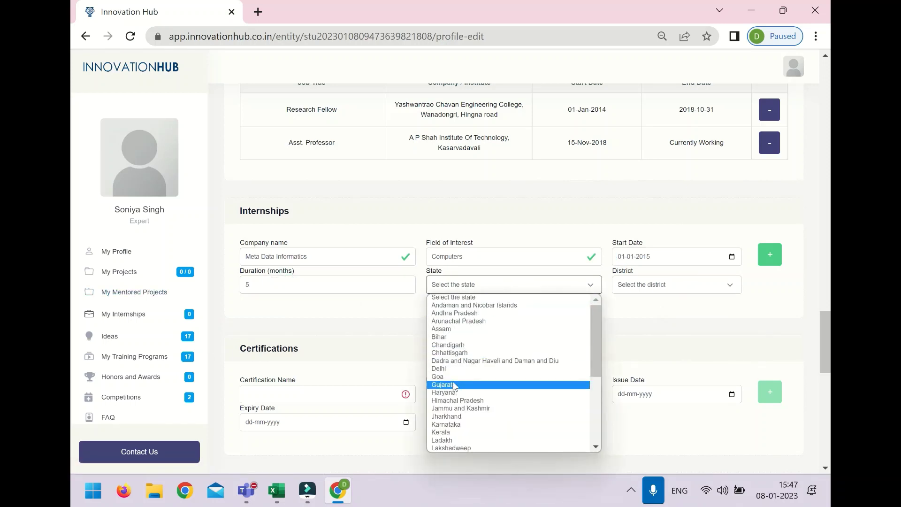
pyautogui.click(451, 368)
pyautogui.click(640, 286)
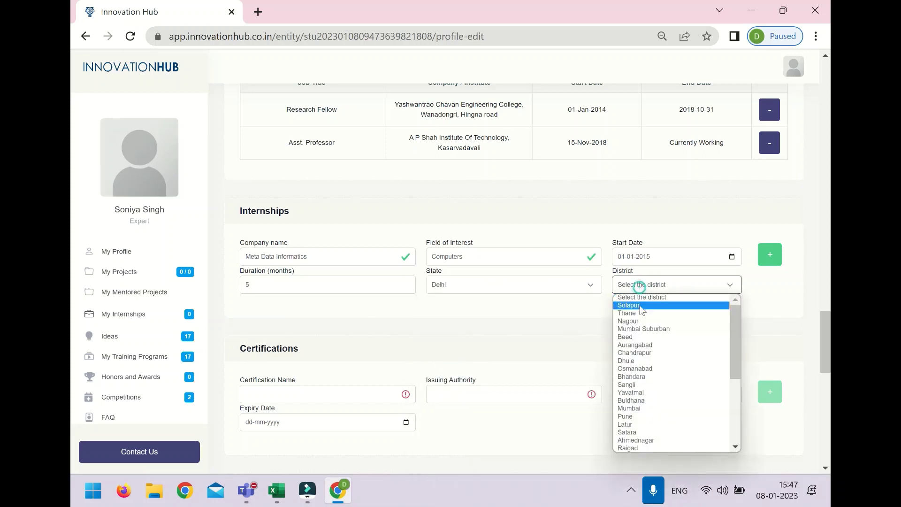
pyautogui.click(563, 285)
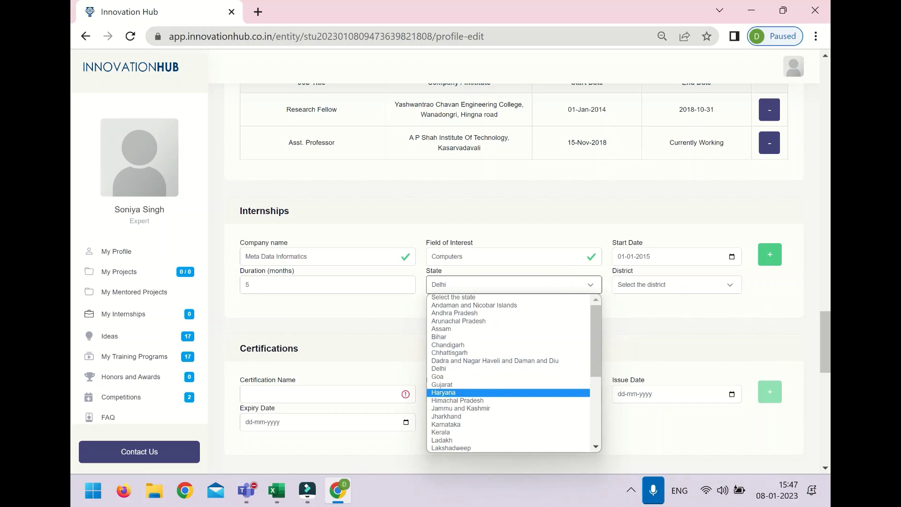
pyautogui.click(444, 392)
pyautogui.click(638, 289)
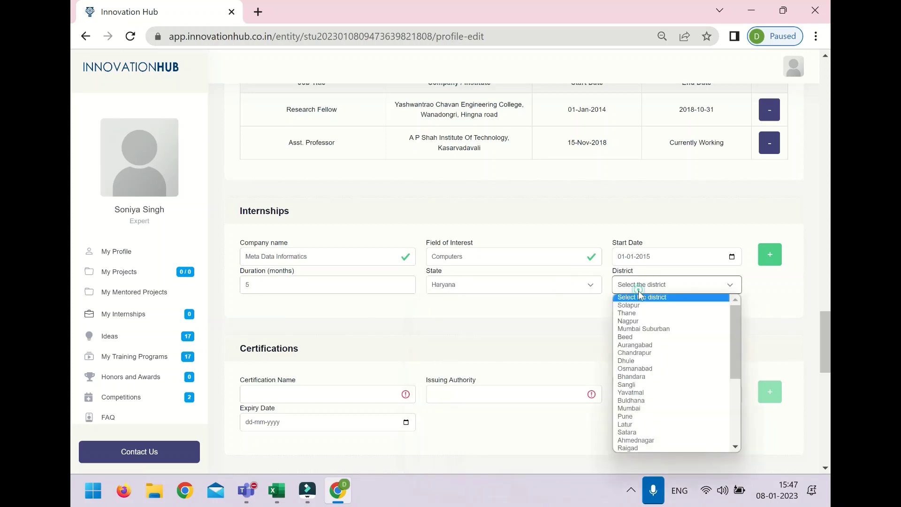
pyautogui.click(586, 292)
pyautogui.click(587, 289)
pyautogui.scroll(-3, 488, 388)
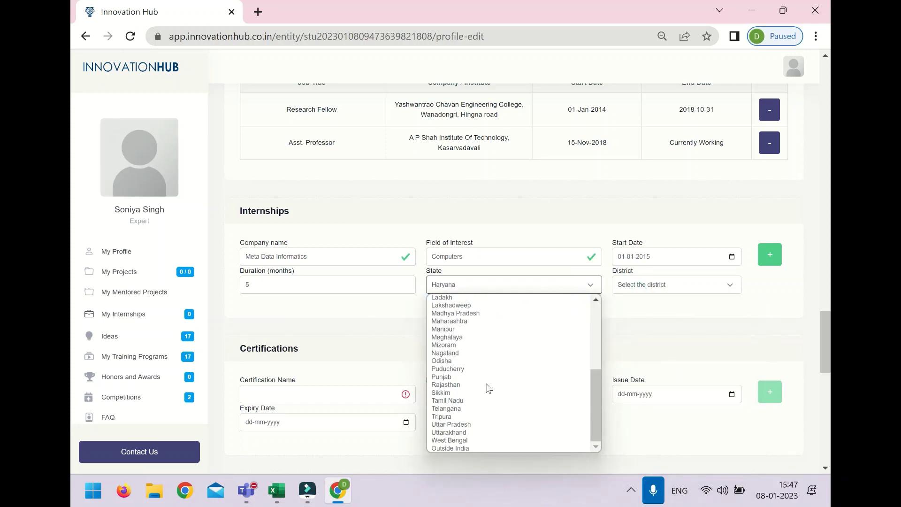
pyautogui.click(464, 321)
pyautogui.click(642, 289)
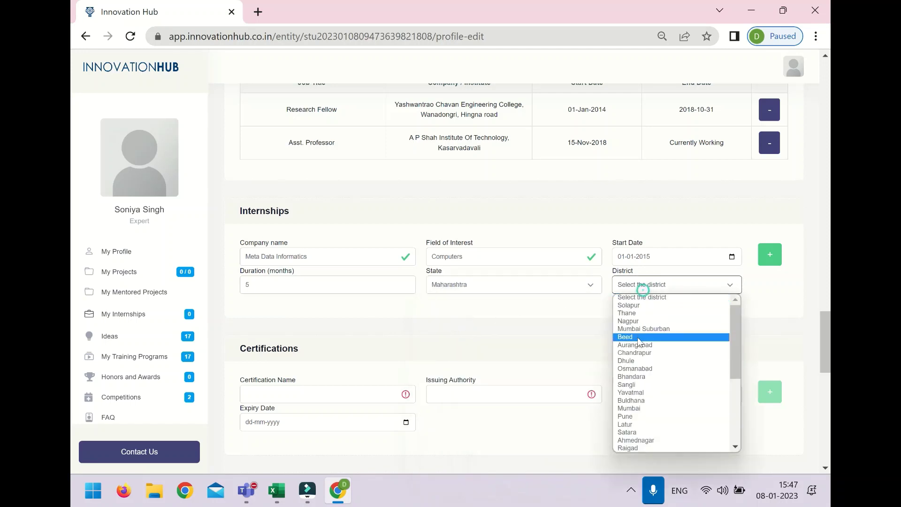
pyautogui.click(638, 379)
pyautogui.click(763, 260)
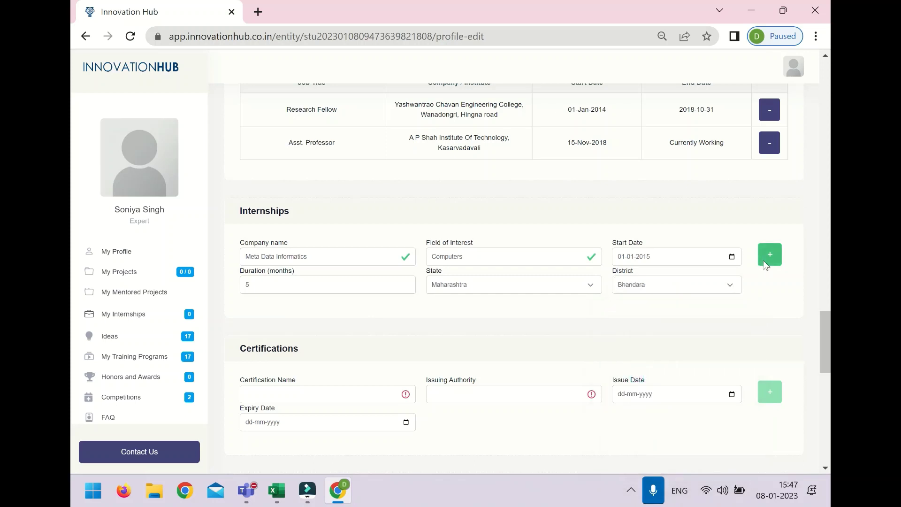
pyautogui.scroll(-2, 466, 404)
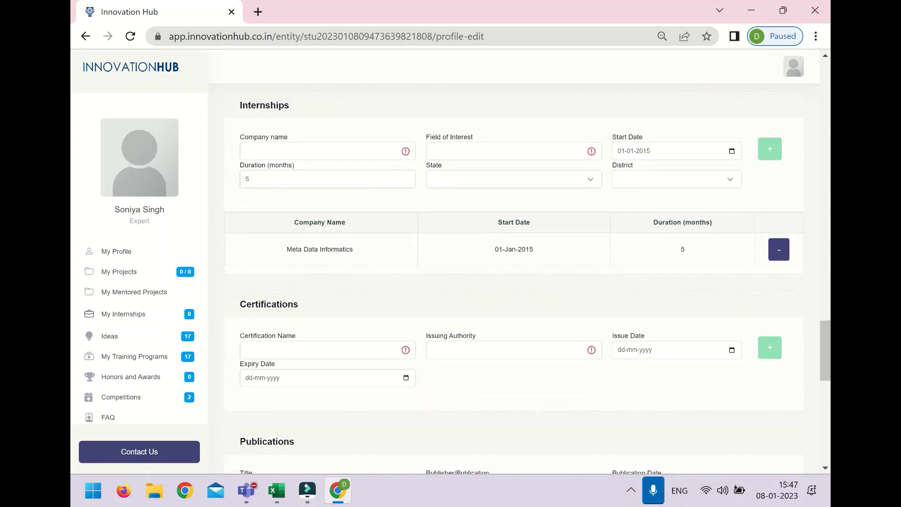
# Step: Enter award 'Research of The Year 2020' from University of Nagpur with a best-research-topic description
pyautogui.scroll(-3, 521, 282)
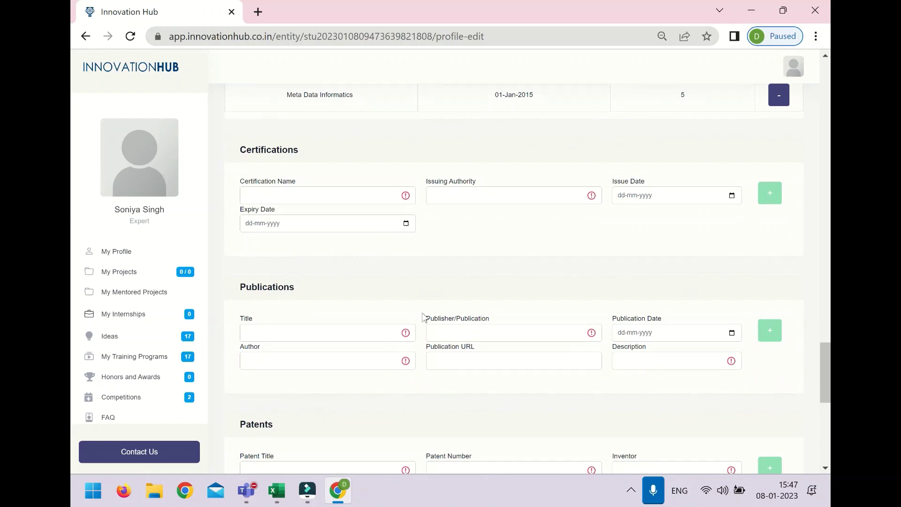
pyautogui.scroll(-3, 422, 317)
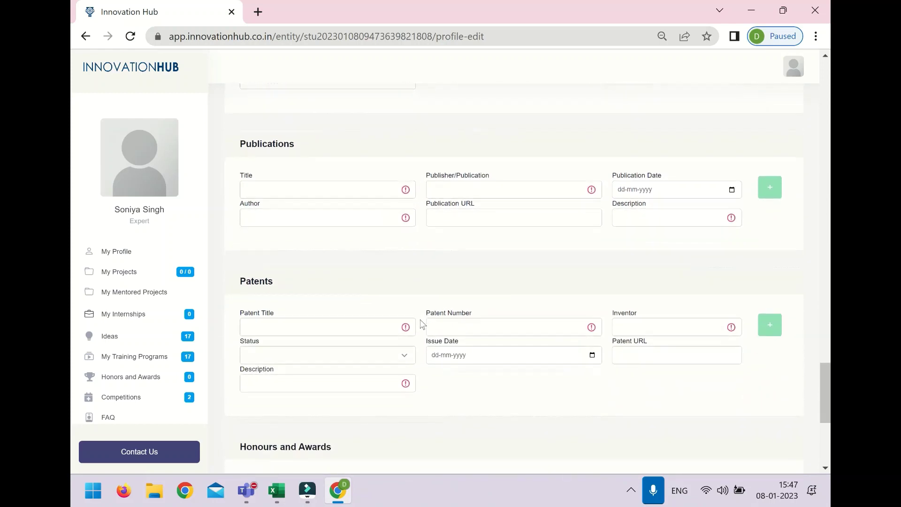
pyautogui.scroll(-4, 422, 324)
pyautogui.click(326, 292)
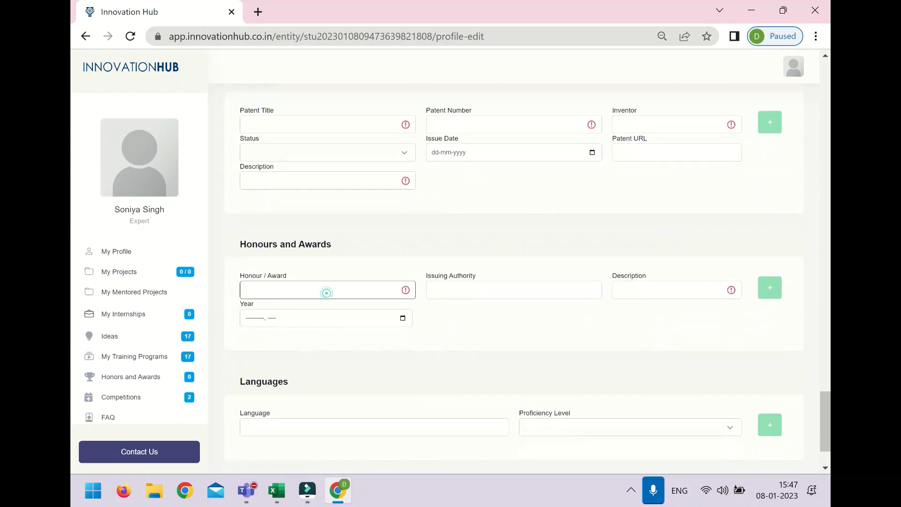
pyautogui.write('Research of The')
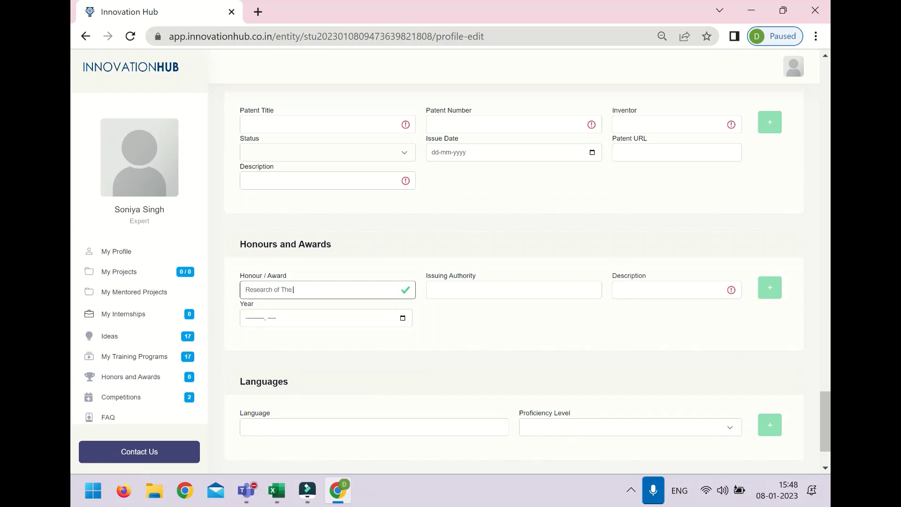
pyautogui.write(' Year 29')
pyautogui.write('023')
pyautogui.press('BackSpace')
pyautogui.write('0')
pyautogui.click(464, 286)
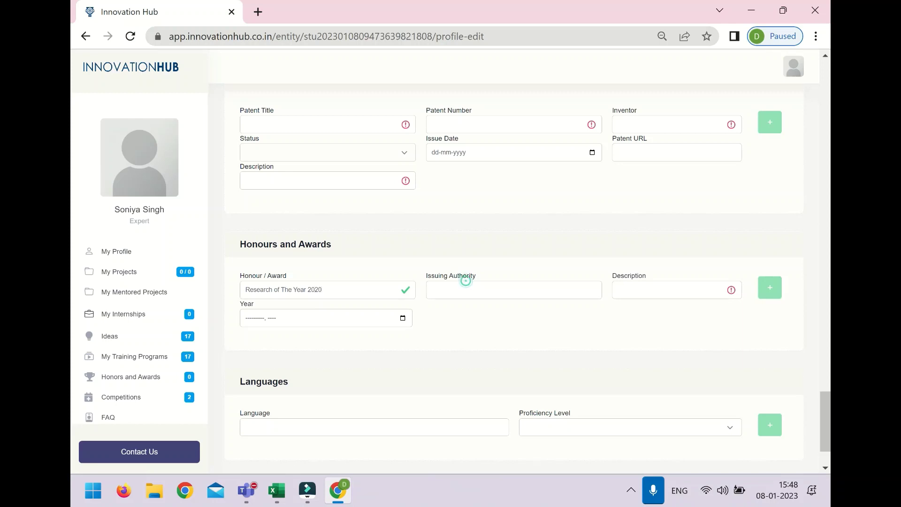
pyautogui.write('Un')
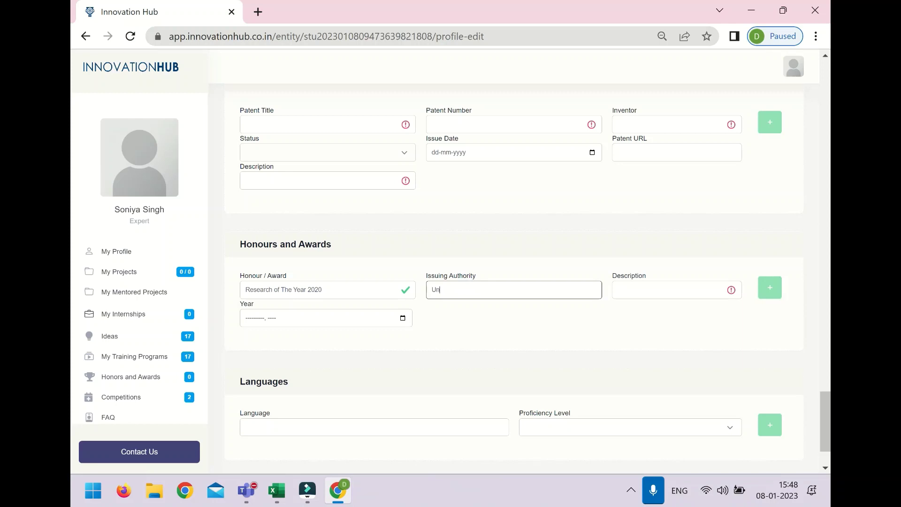
pyautogui.write('ivert')
pyautogui.click(653, 284)
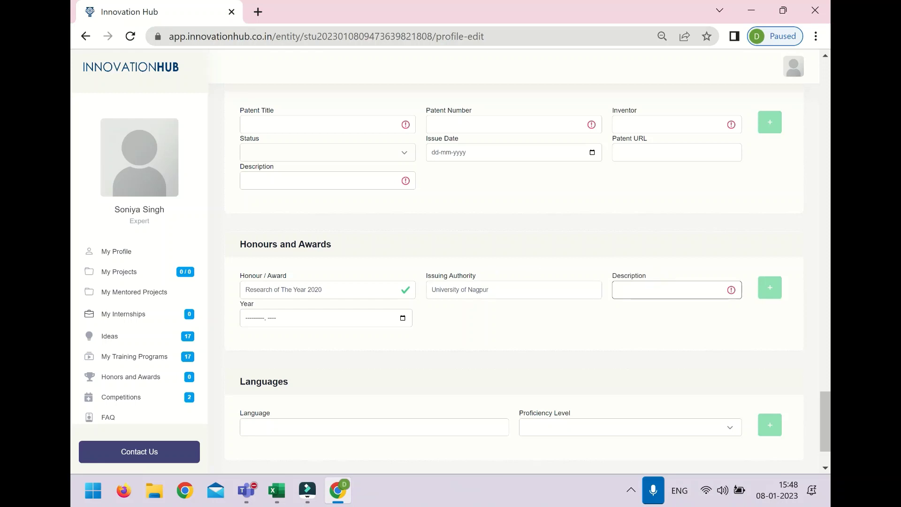
pyautogui.write('Awarded as the best research')
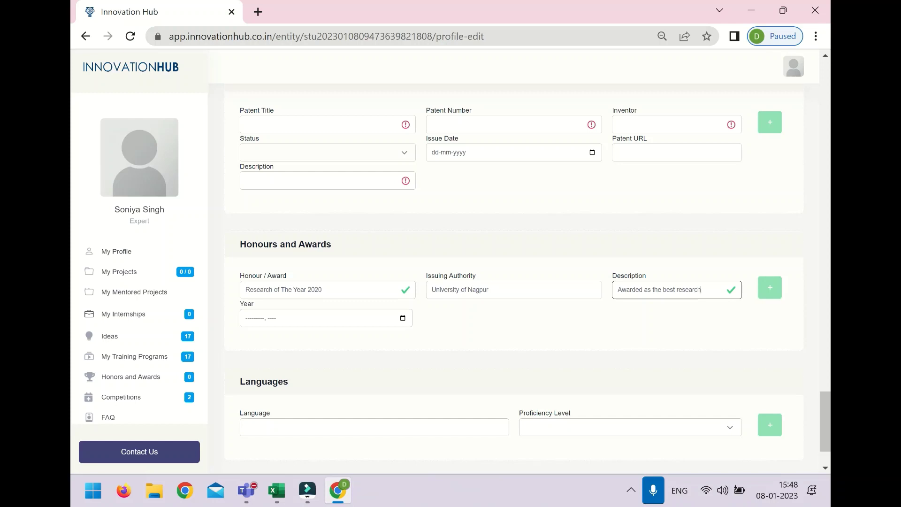
pyautogui.write(' topic for the t')
pyautogui.write('ear')
# Step: Set the award date to September 2020 and add it to the Honours and Awards table
pyautogui.click(402, 318)
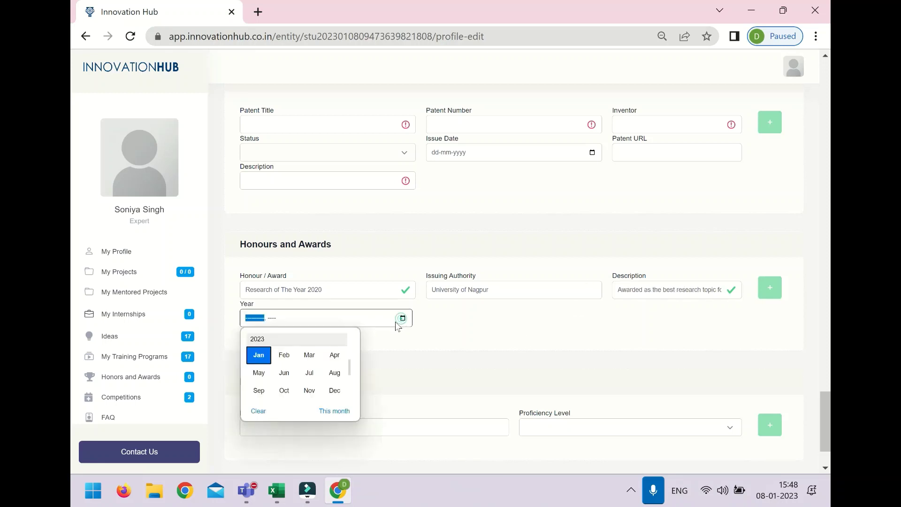
pyautogui.click(272, 338)
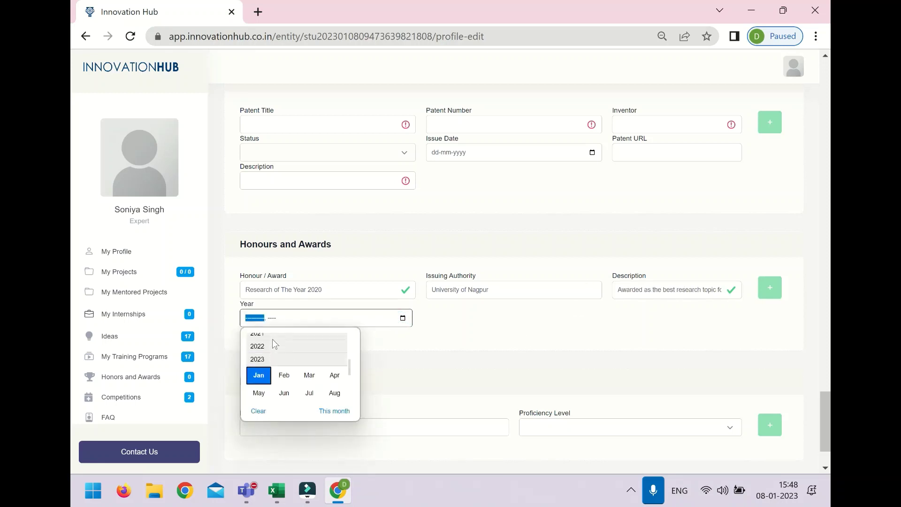
pyautogui.click(271, 351)
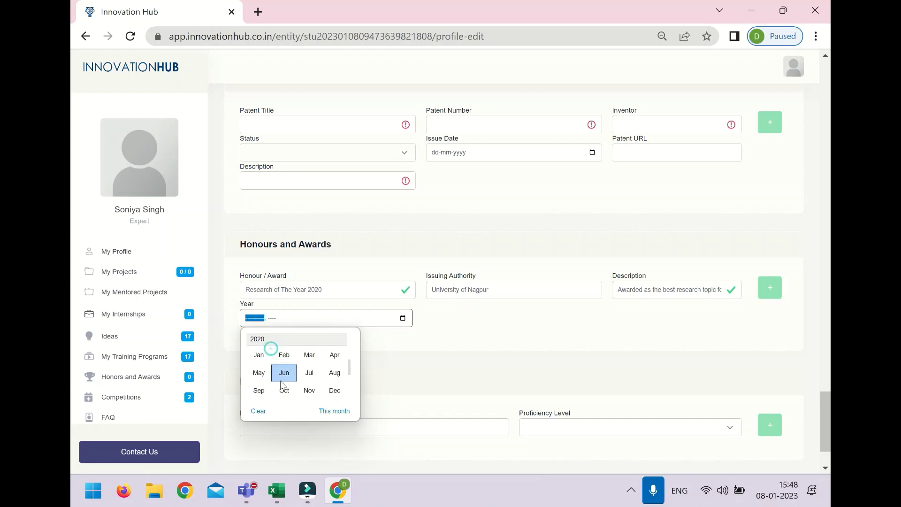
pyautogui.click(262, 392)
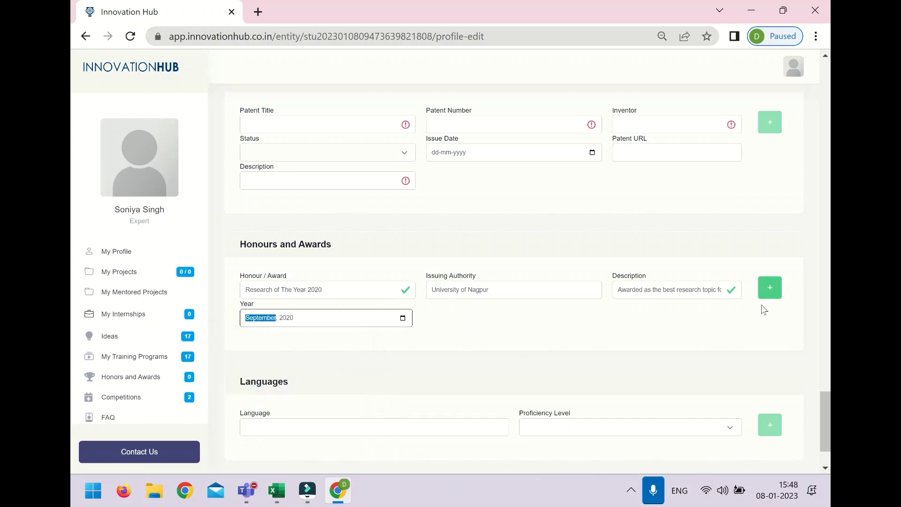
pyautogui.click(775, 294)
pyautogui.scroll(-3, 430, 358)
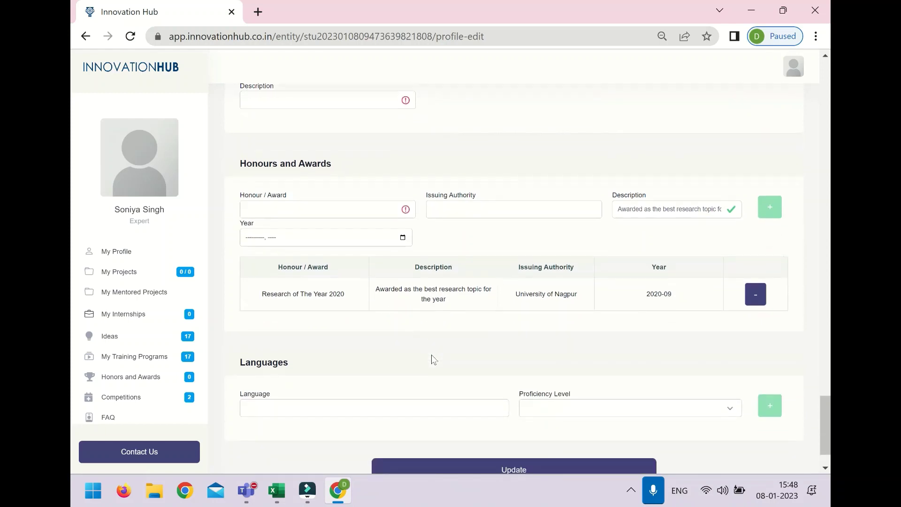
# Step: Add Hindi with proficiency level 3 to the languages
pyautogui.click(431, 357)
pyautogui.write('h')
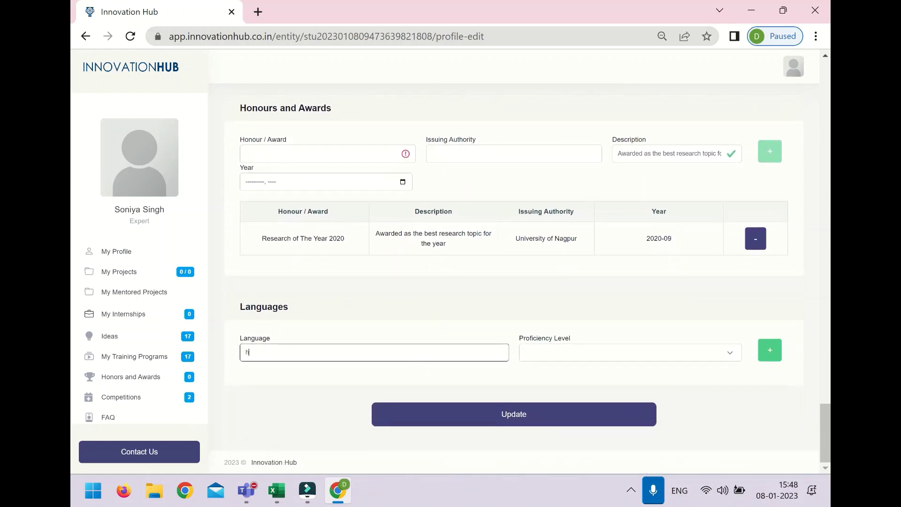
pyautogui.write('in')
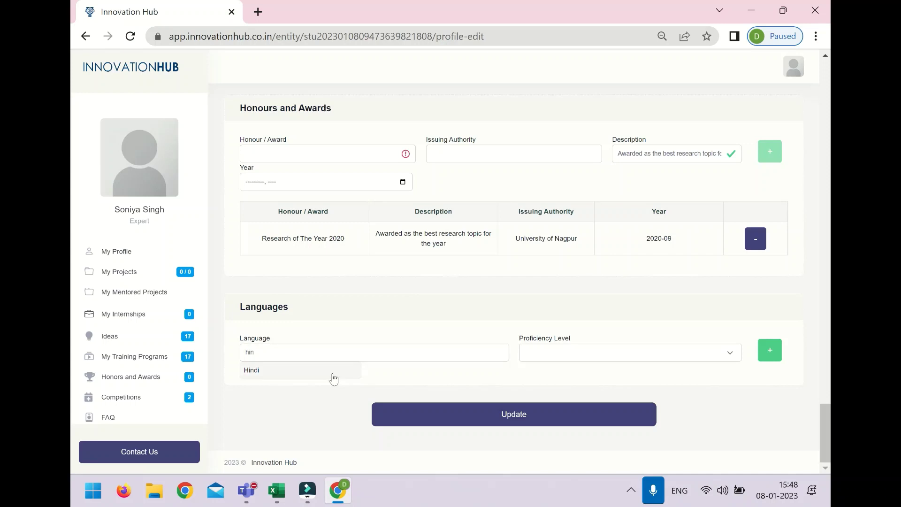
pyautogui.click(334, 375)
pyautogui.click(521, 356)
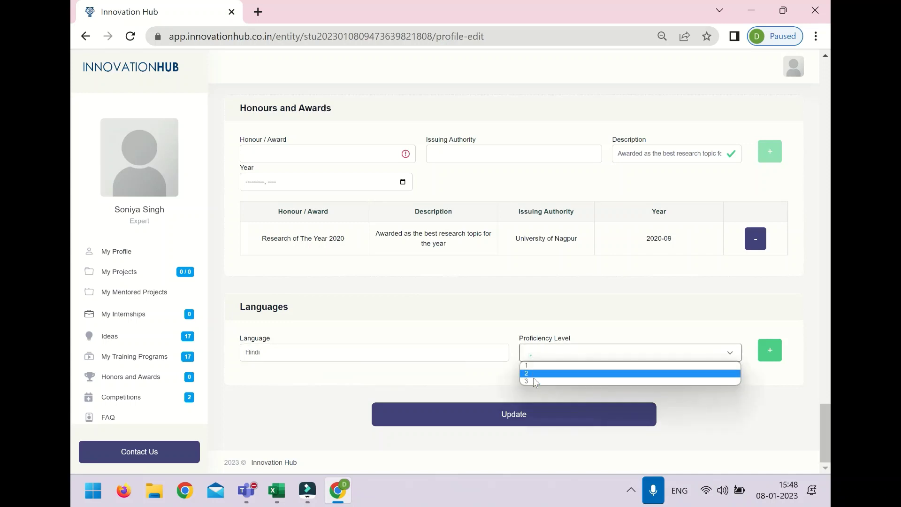
pyautogui.click(531, 381)
pyautogui.click(760, 353)
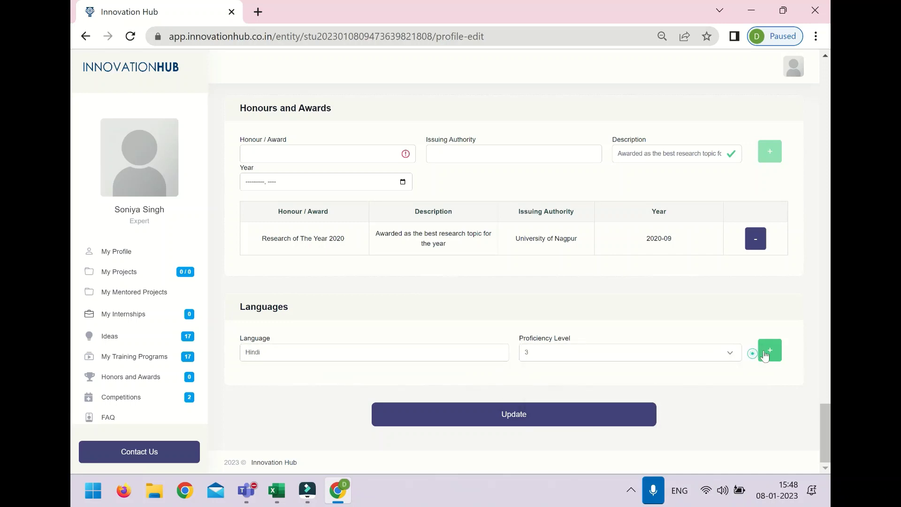
# Step: Add English with proficiency level 3 to the languages
pyautogui.click(319, 353)
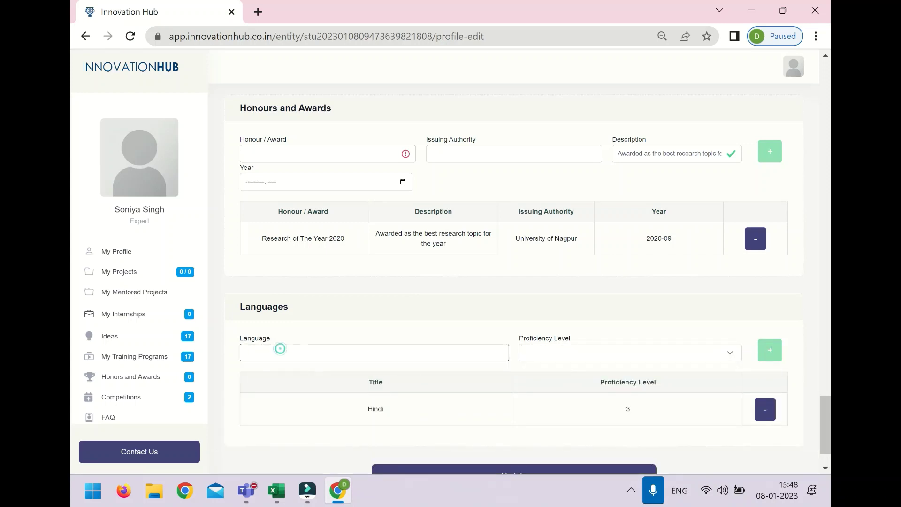
pyautogui.write('eng')
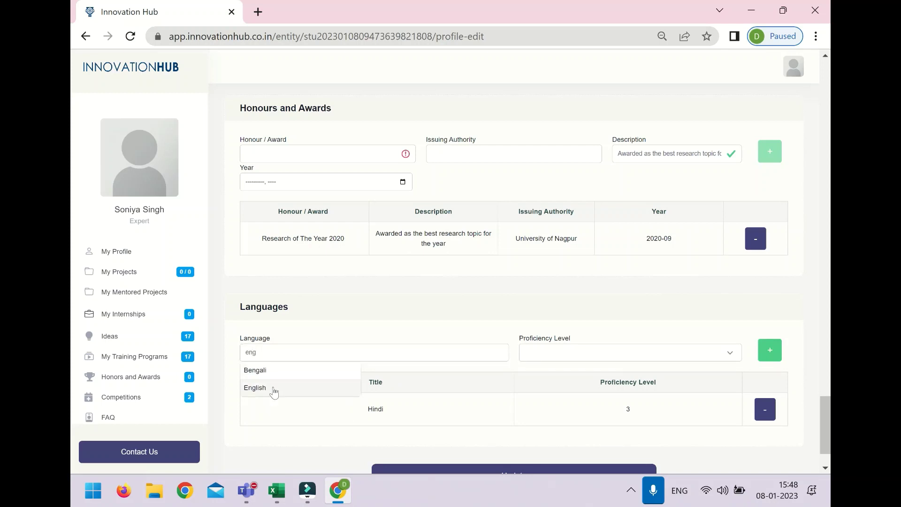
pyautogui.click(272, 387)
pyautogui.click(577, 353)
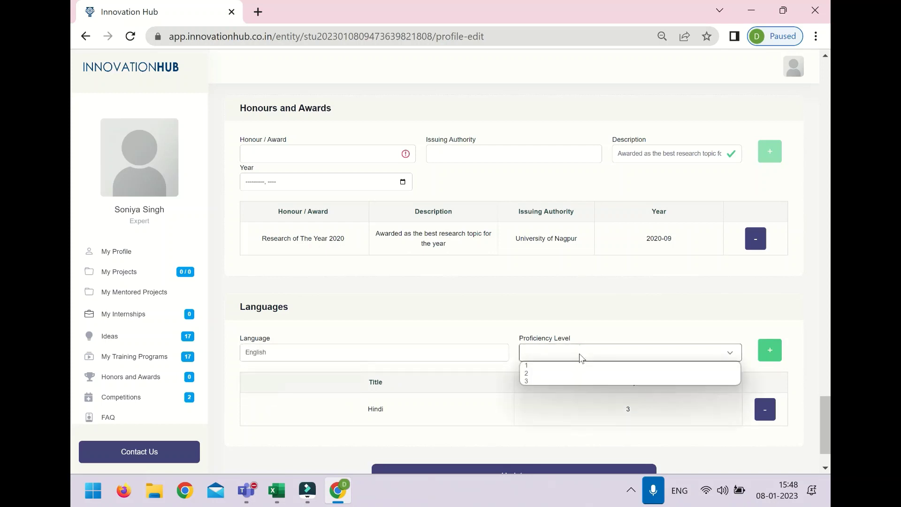
pyautogui.click(575, 381)
pyautogui.click(768, 350)
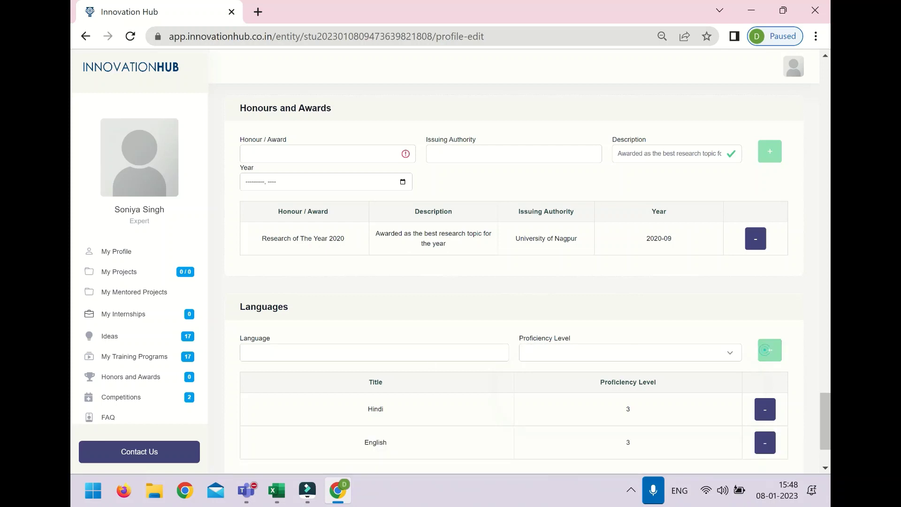
# Step: Add Gujarati with proficiency level 2 to the languages
pyautogui.click(344, 352)
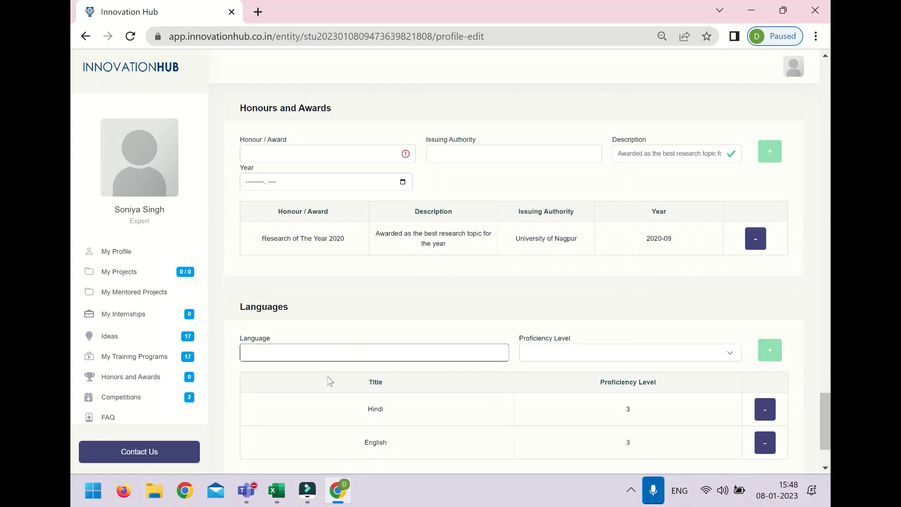
pyautogui.write('g')
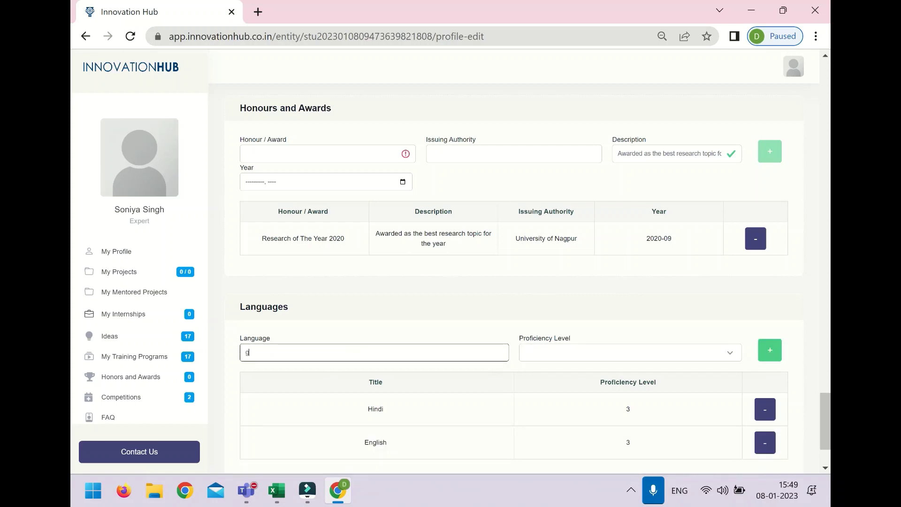
pyautogui.write('uj')
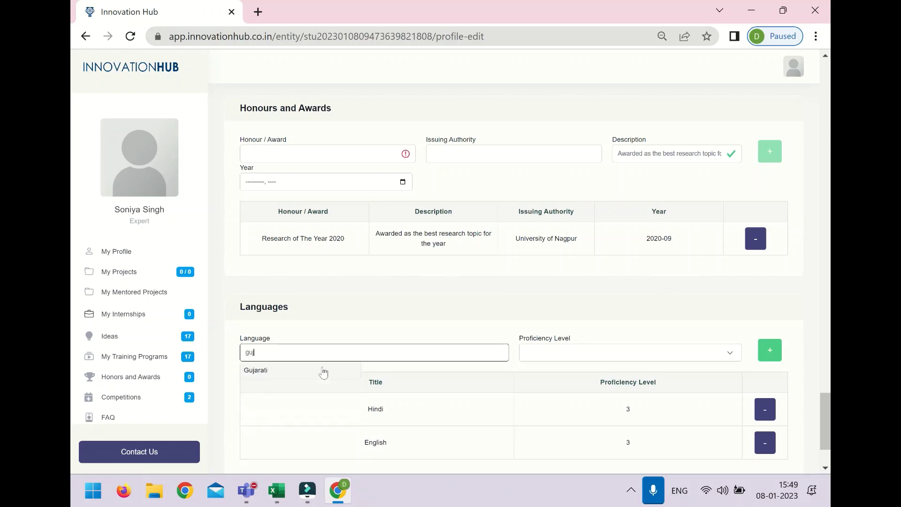
pyautogui.click(323, 373)
pyautogui.click(627, 359)
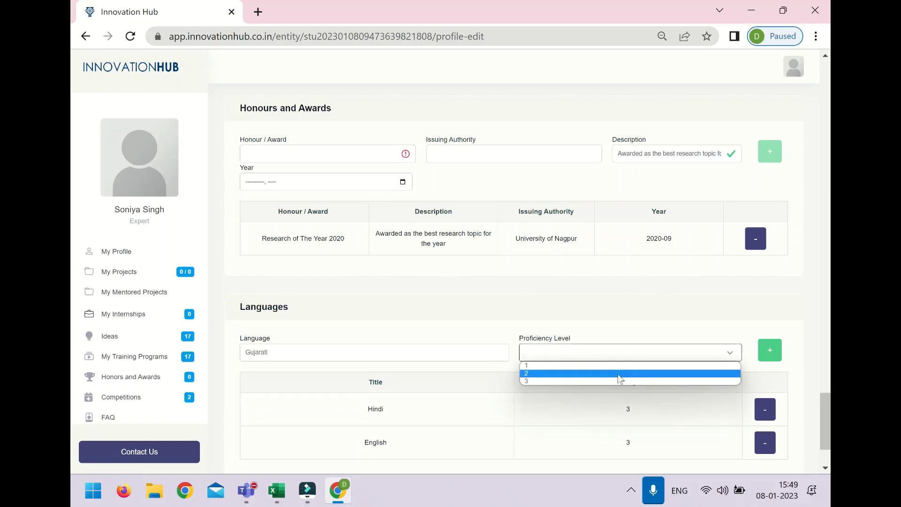
pyautogui.click(617, 373)
pyautogui.click(761, 357)
pyautogui.scroll(-3, 760, 359)
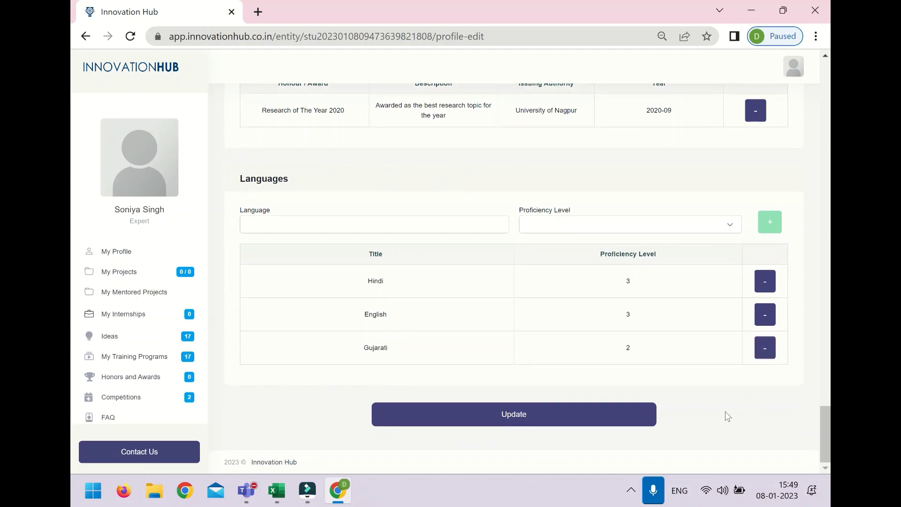
# Step: Save the awards and languages update and acknowledge the success message
pyautogui.click(598, 419)
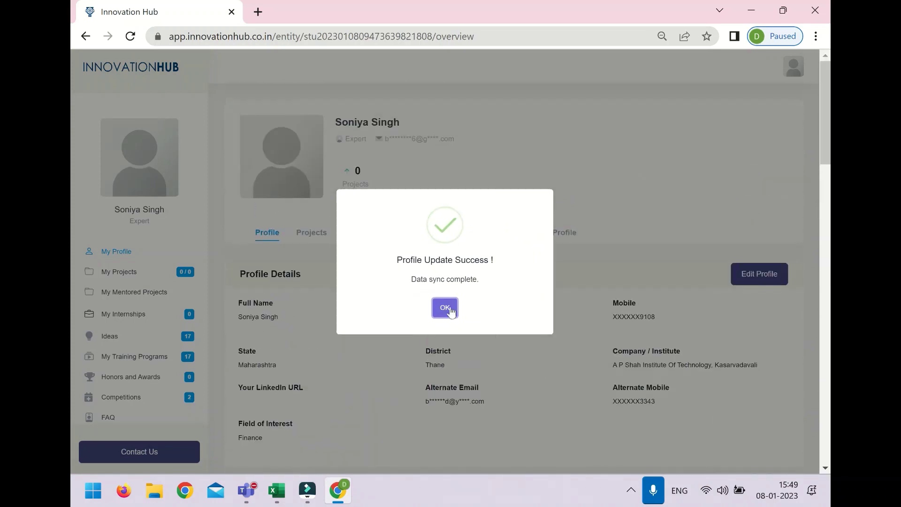
pyautogui.click(446, 308)
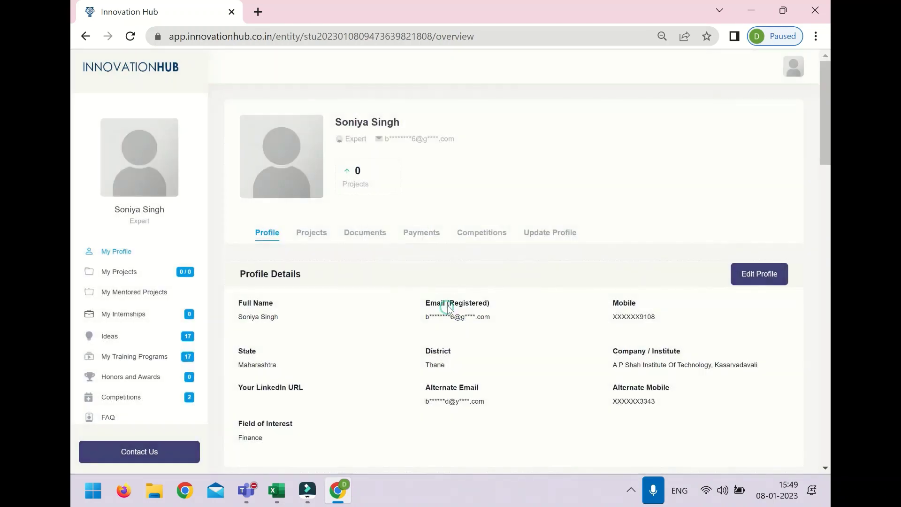
pyautogui.click(757, 288)
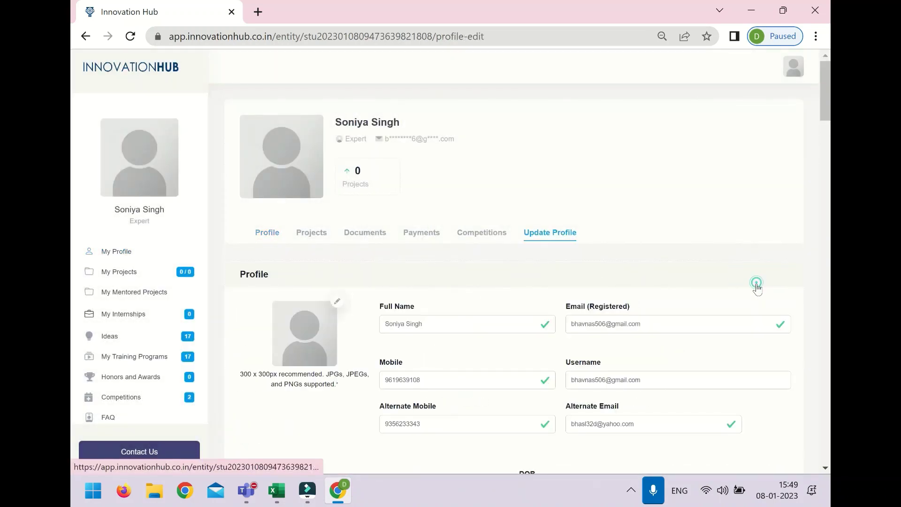
# Step: Upload the portrait image from the Desktop as the profile photo and save the profile
pyautogui.click(337, 309)
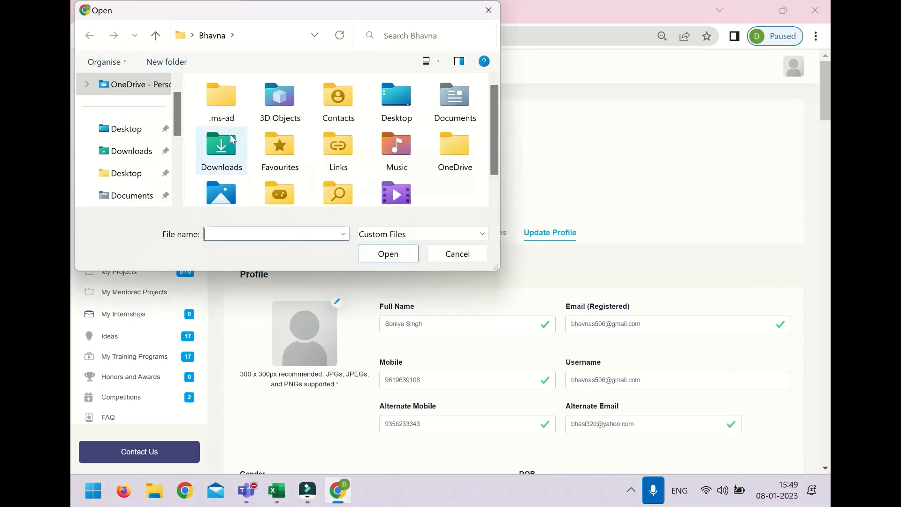
pyautogui.click(142, 137)
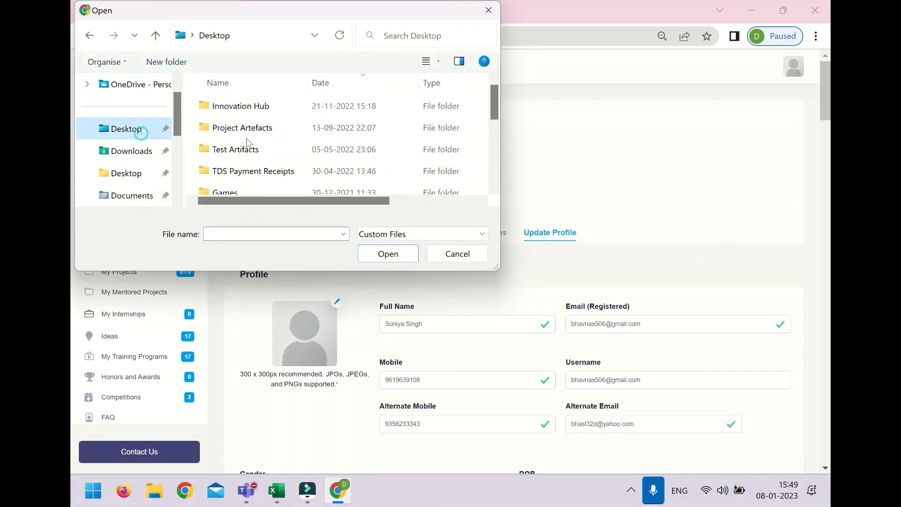
pyautogui.scroll(-2, 248, 140)
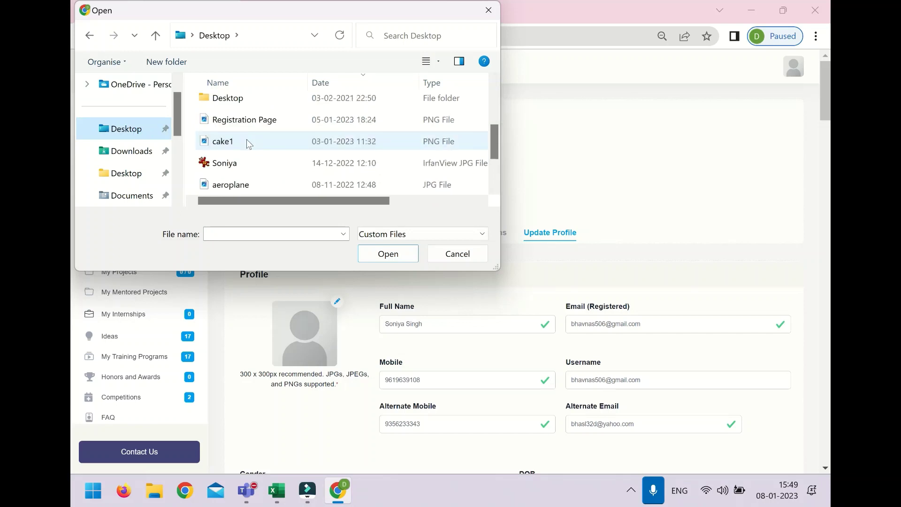
pyautogui.click(240, 164)
pyautogui.click(370, 257)
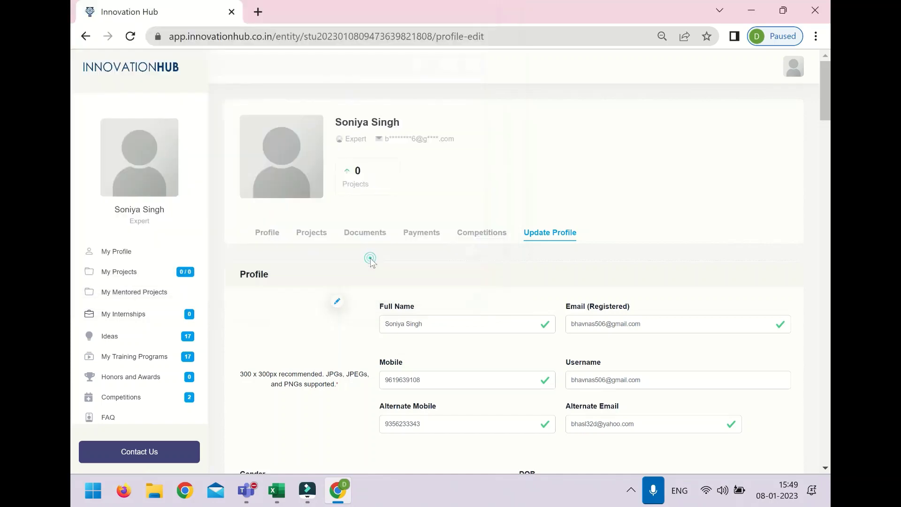
pyautogui.scroll(-20, 371, 263)
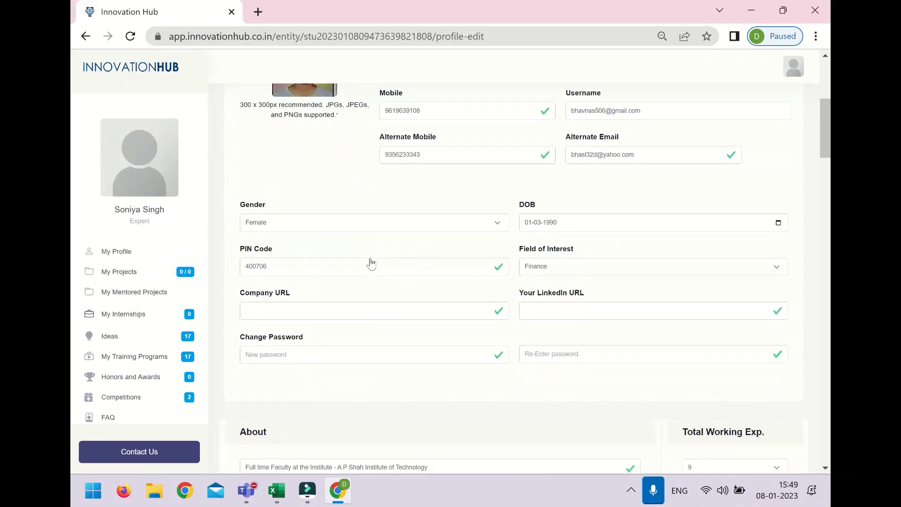
pyautogui.scroll(-10, 370, 263)
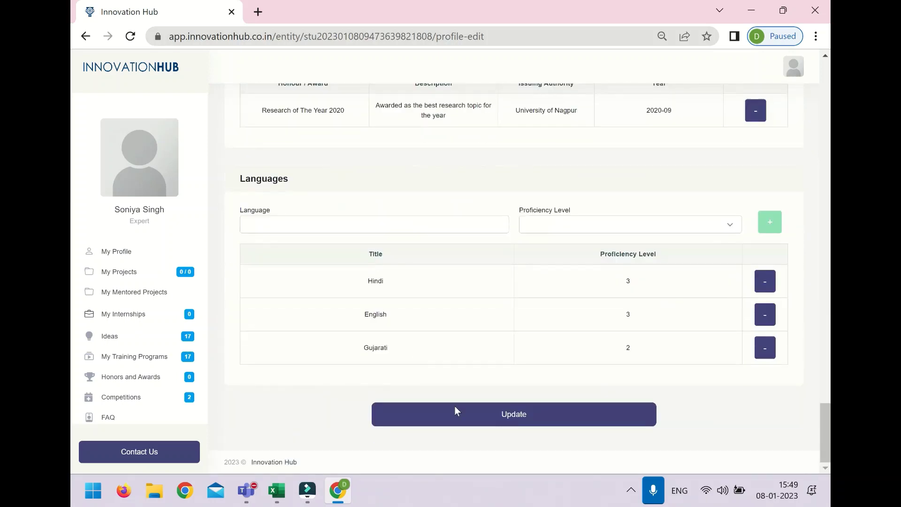
pyautogui.click(461, 414)
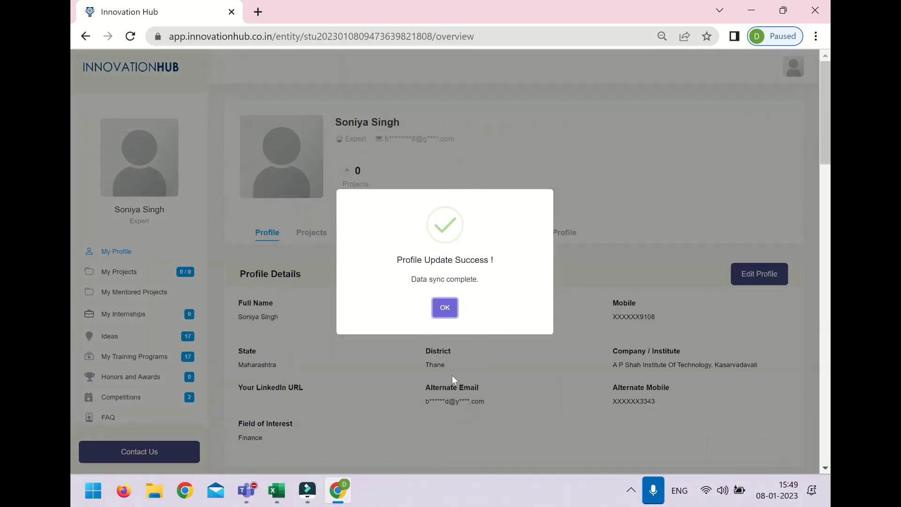
# Step: Dismiss the Profile Update Success message to reveal the new profile photo on the overview
pyautogui.click(441, 314)
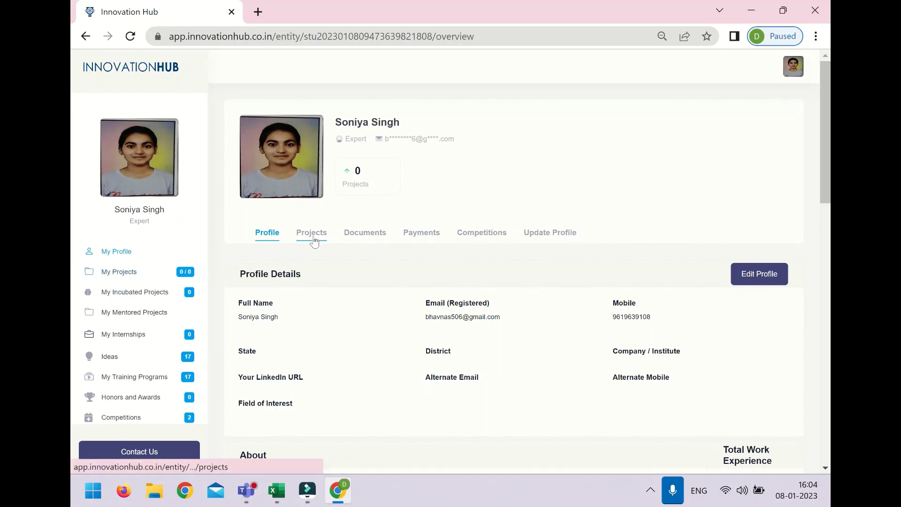
# Step: Open the upcoming Competitions page listing PROJECTATHON and close the Competition Guidance pop-up
pyautogui.click(314, 240)
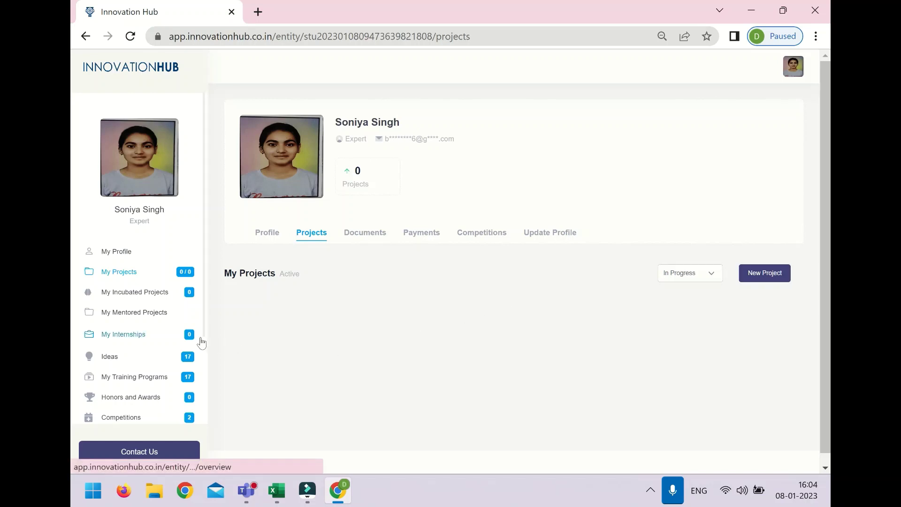
pyautogui.click(130, 418)
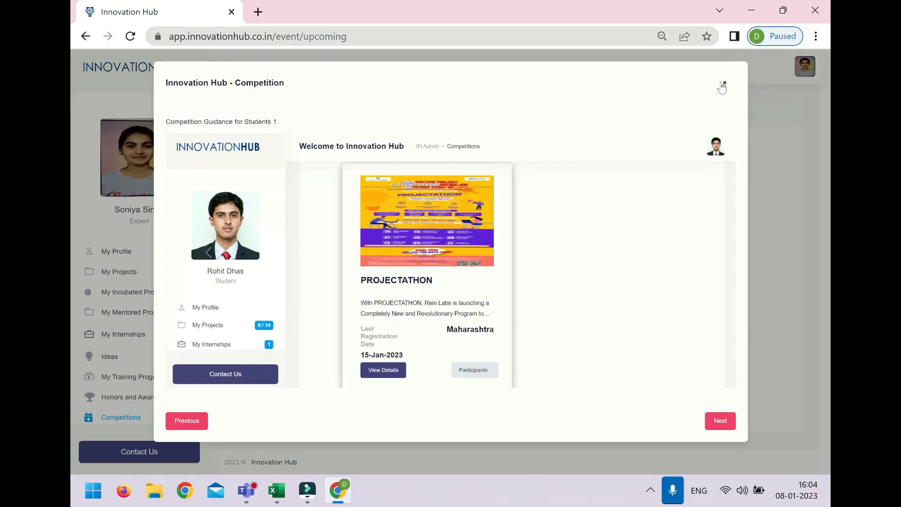
pyautogui.click(723, 83)
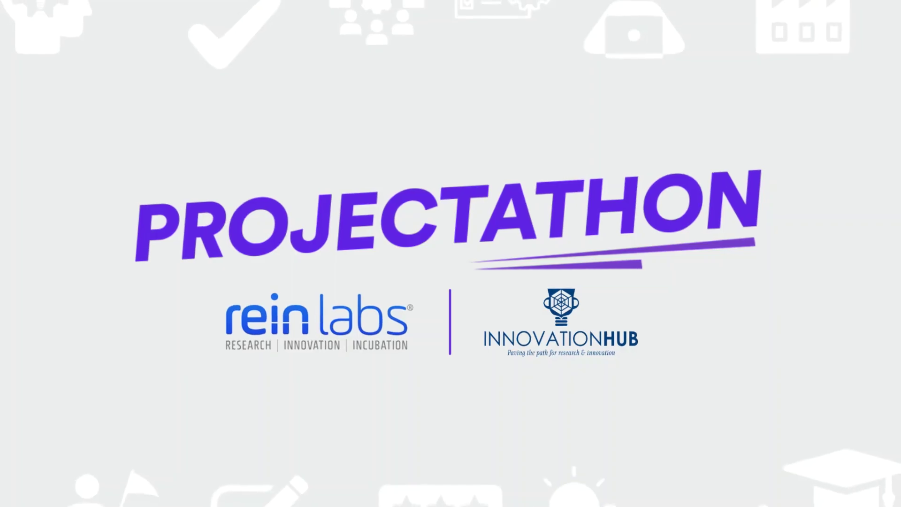